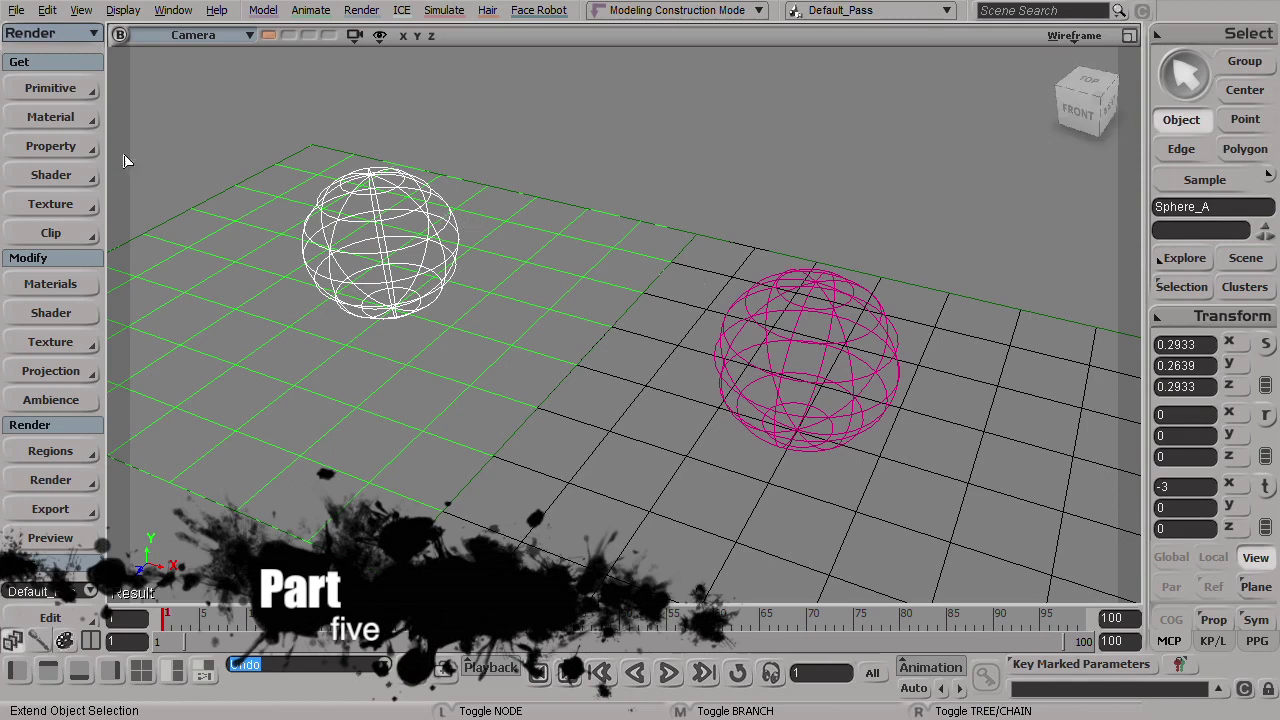
Use Make Material Local to give Sphere_A its own copy of the shared material.
click(60, 116)
click(175, 153)
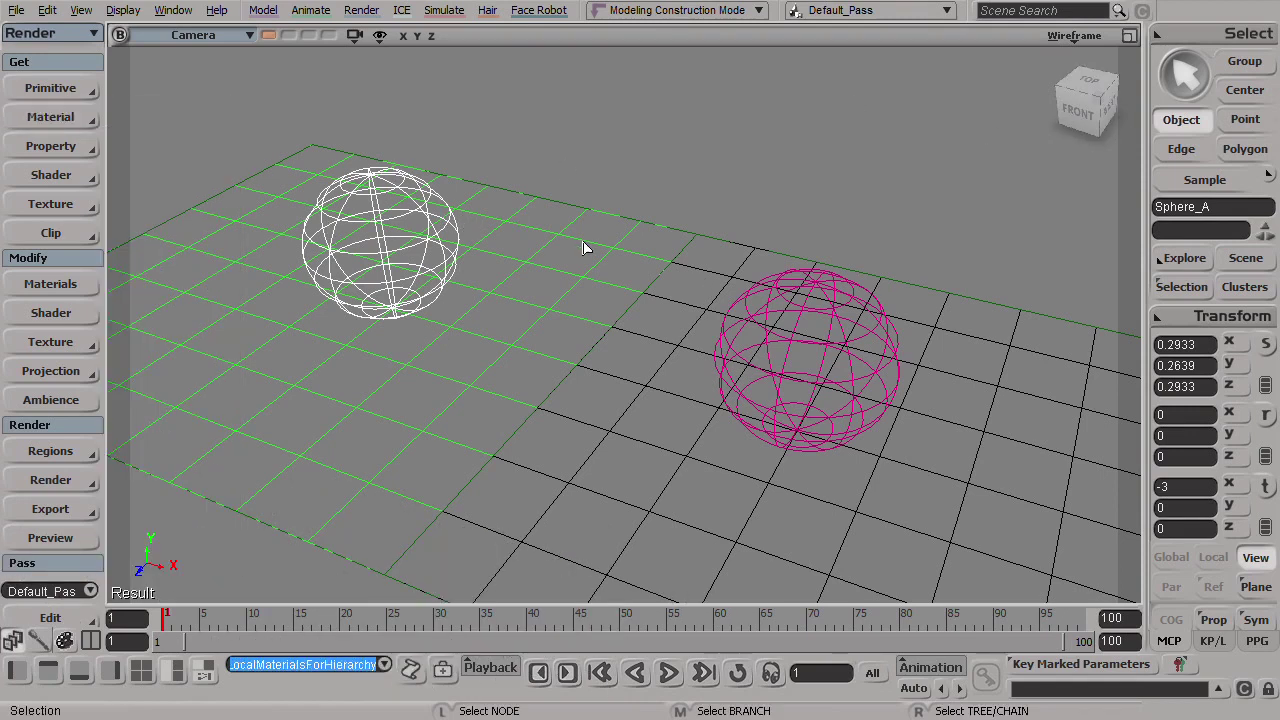
In the Render Tree, rename the Material1_copy node to 'Sphere_A'.
key(7)
double_click(925, 561)
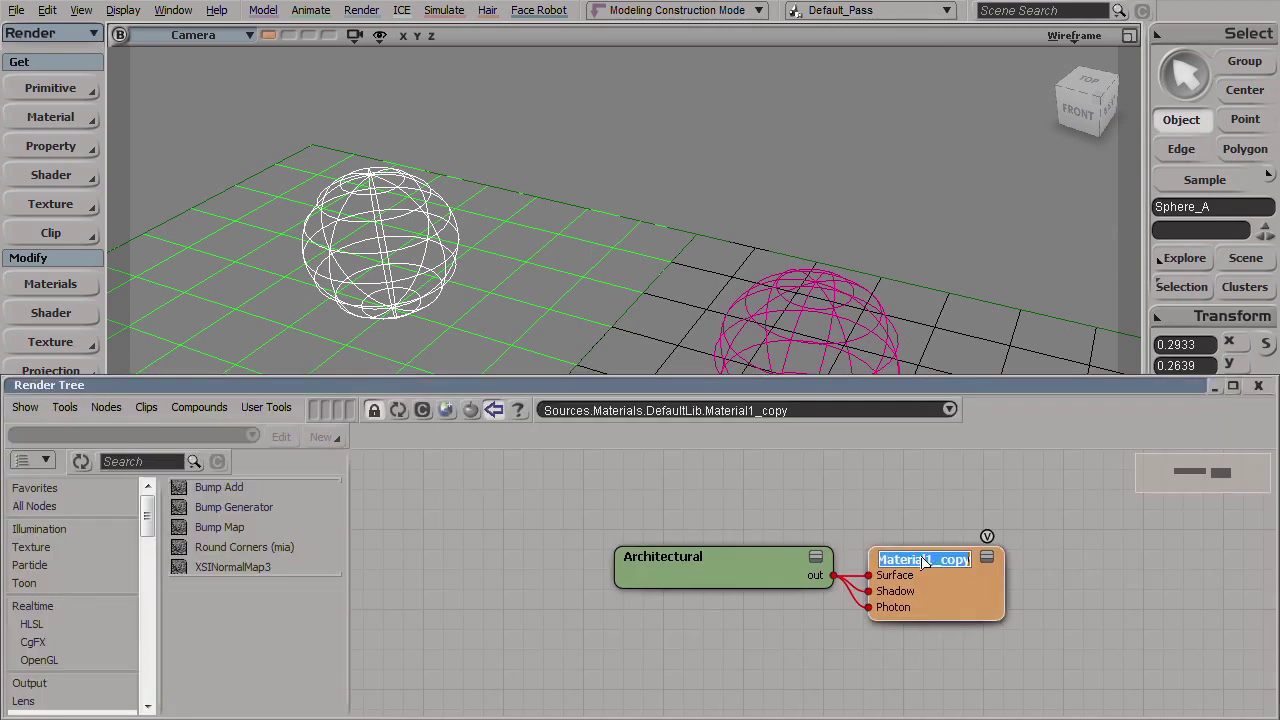
text(s)
text(phere_A)
key(Return)
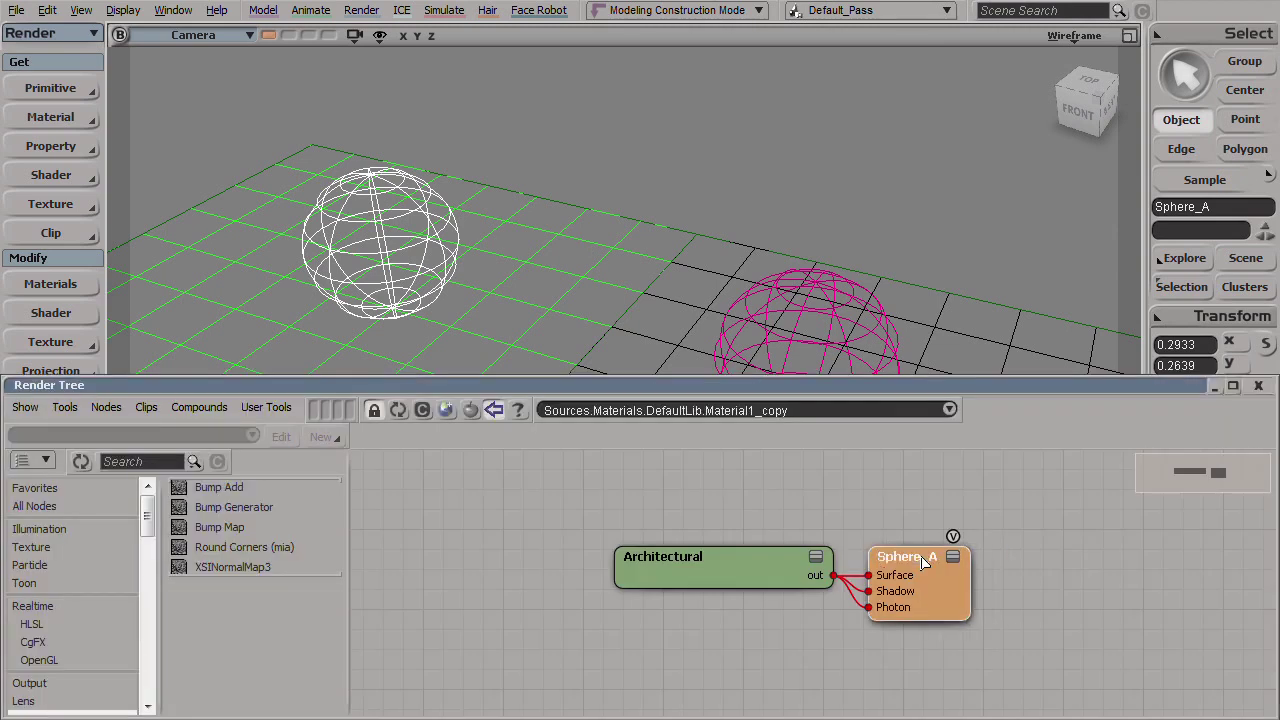
Rename Sphere_B's Material1 node to 'Sphere_B', then reselect Sphere_A to show its graph.
click(817, 290)
click(931, 565)
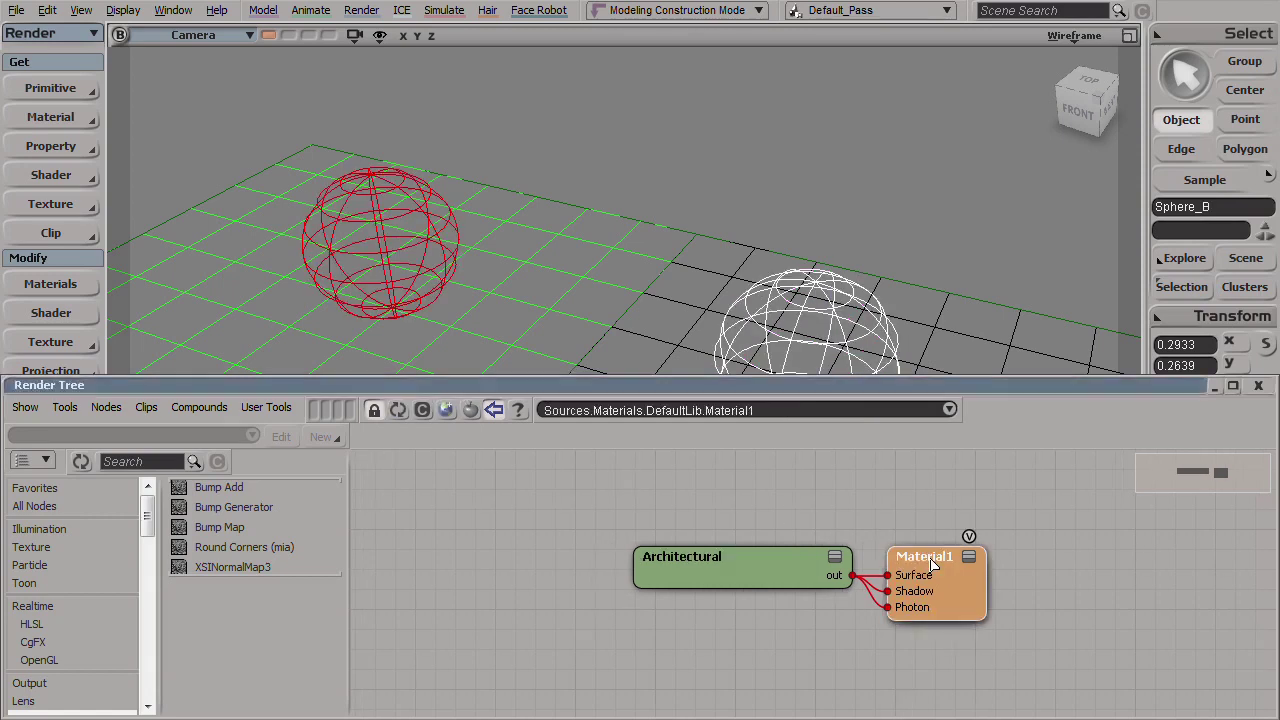
double_click(931, 565)
text(Sphere_B)
key(Return)
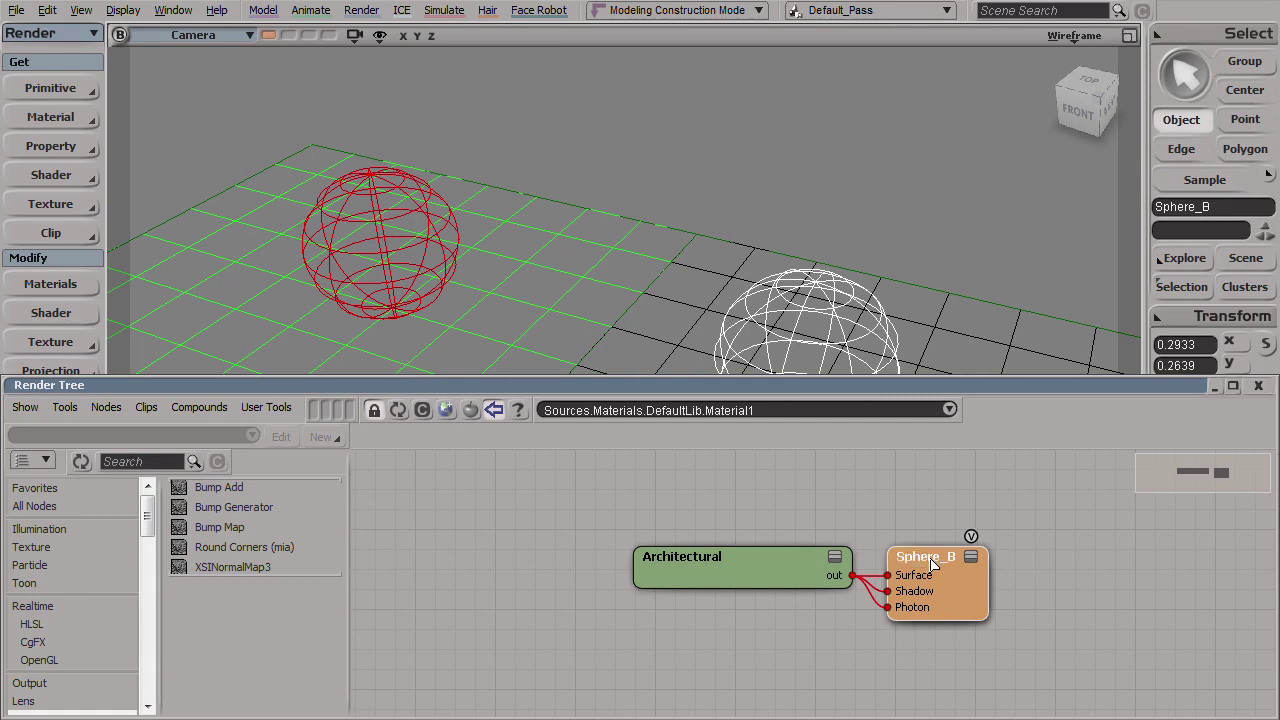
click(810, 320)
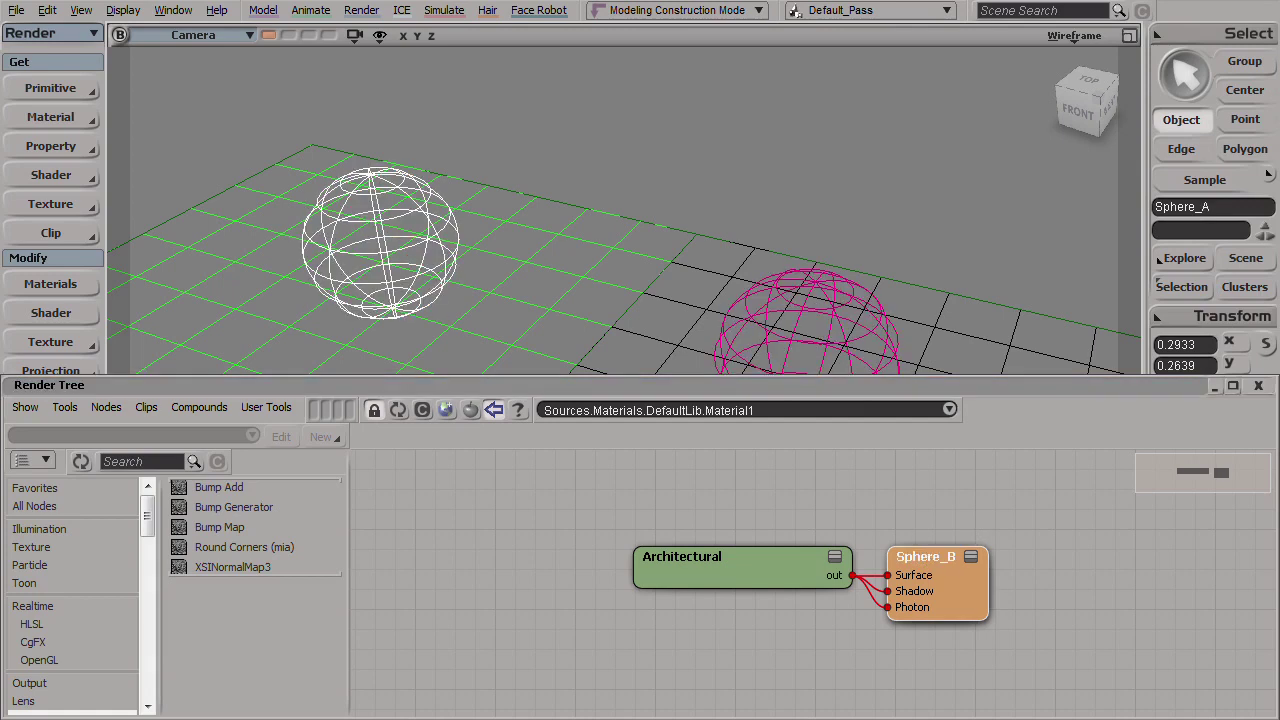
click(492, 411)
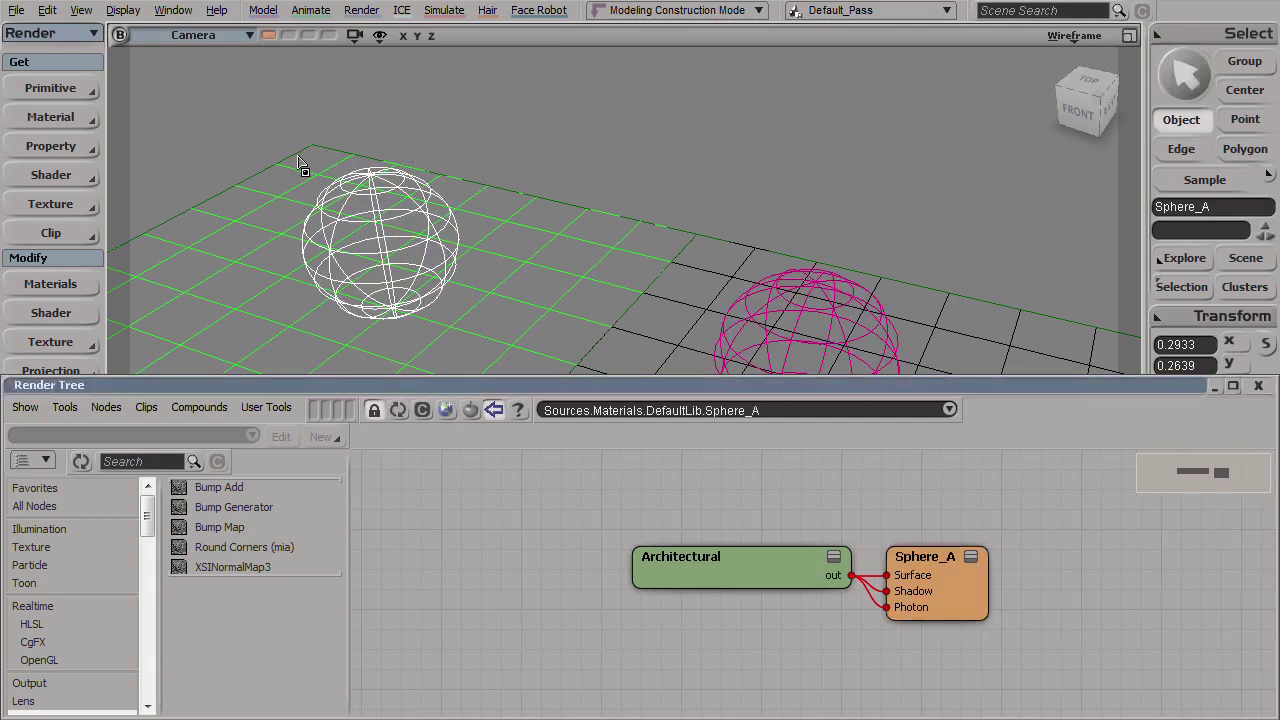
Try a render preview region over the sphere, then remove it and close the Render Tree.
drag(293, 154, 476, 332)
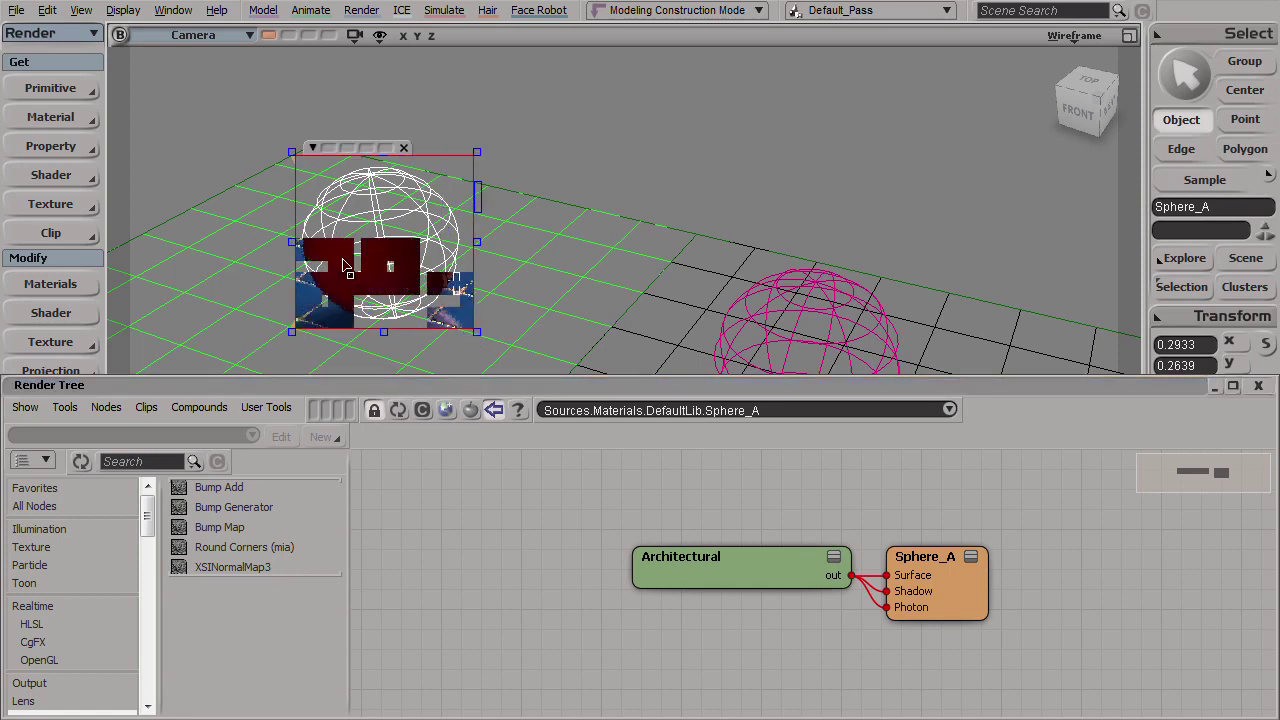
key(q)
click(1258, 385)
Frame and orbit onto the sphere, then render a preview region over its upper right.
key(s)
scroll(467, 341, up, 3)
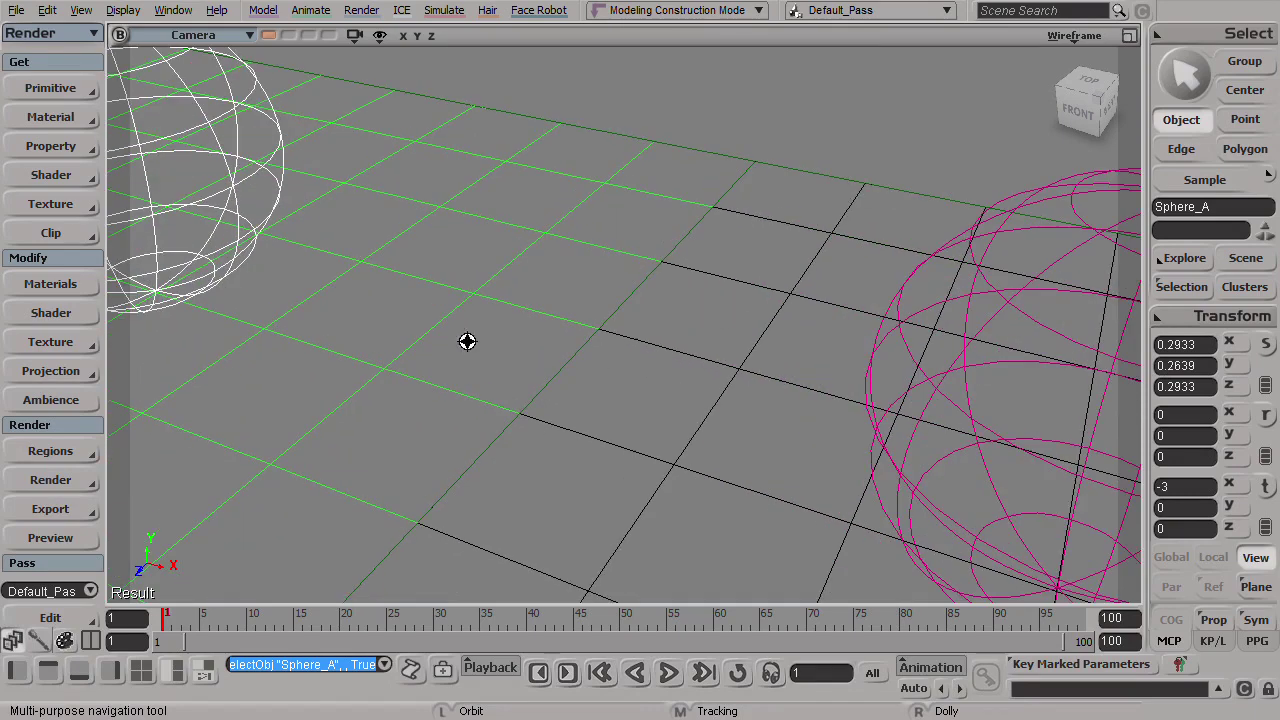
key(f)
scroll(714, 328, up, 5)
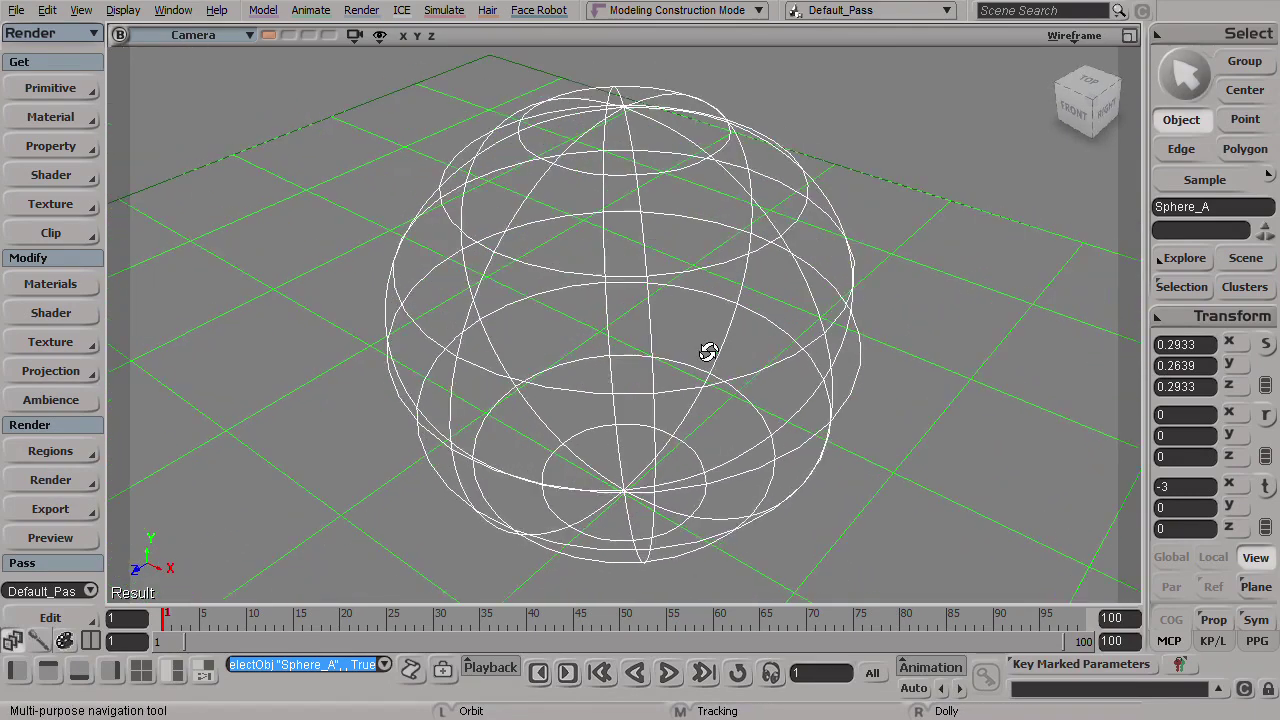
drag(708, 351, 674, 291)
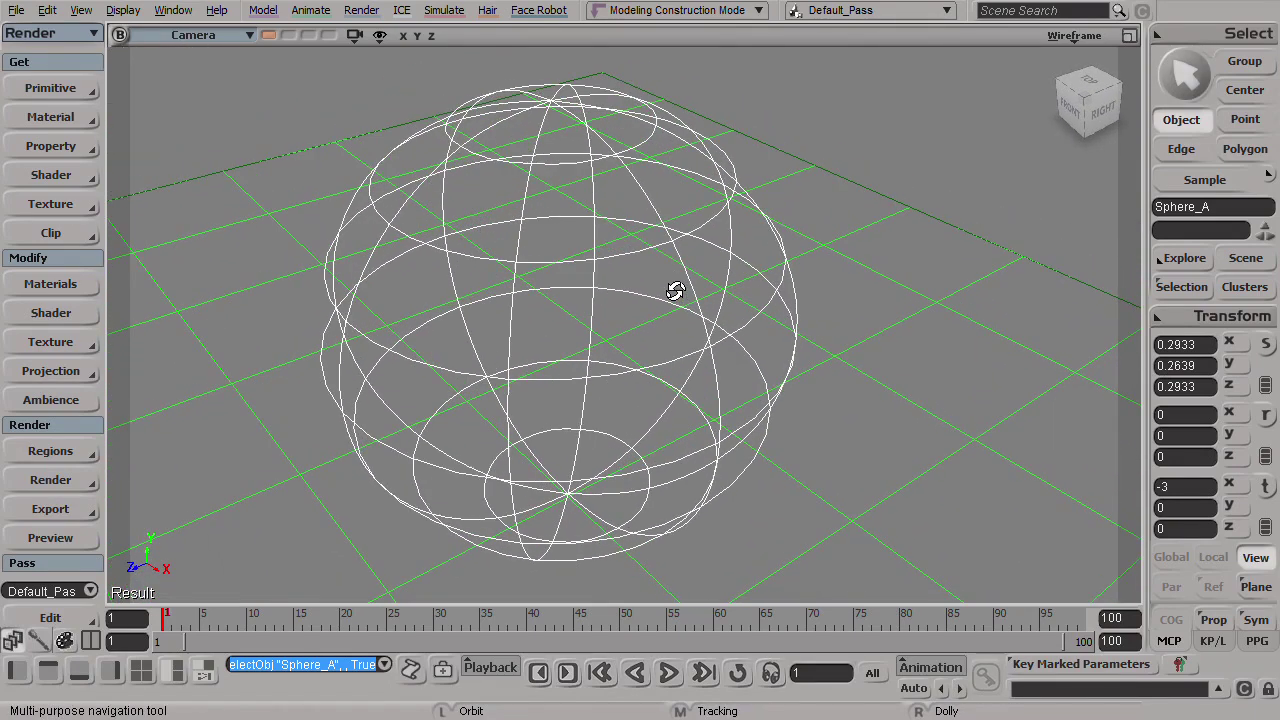
key(q)
drag(512, 72, 817, 405)
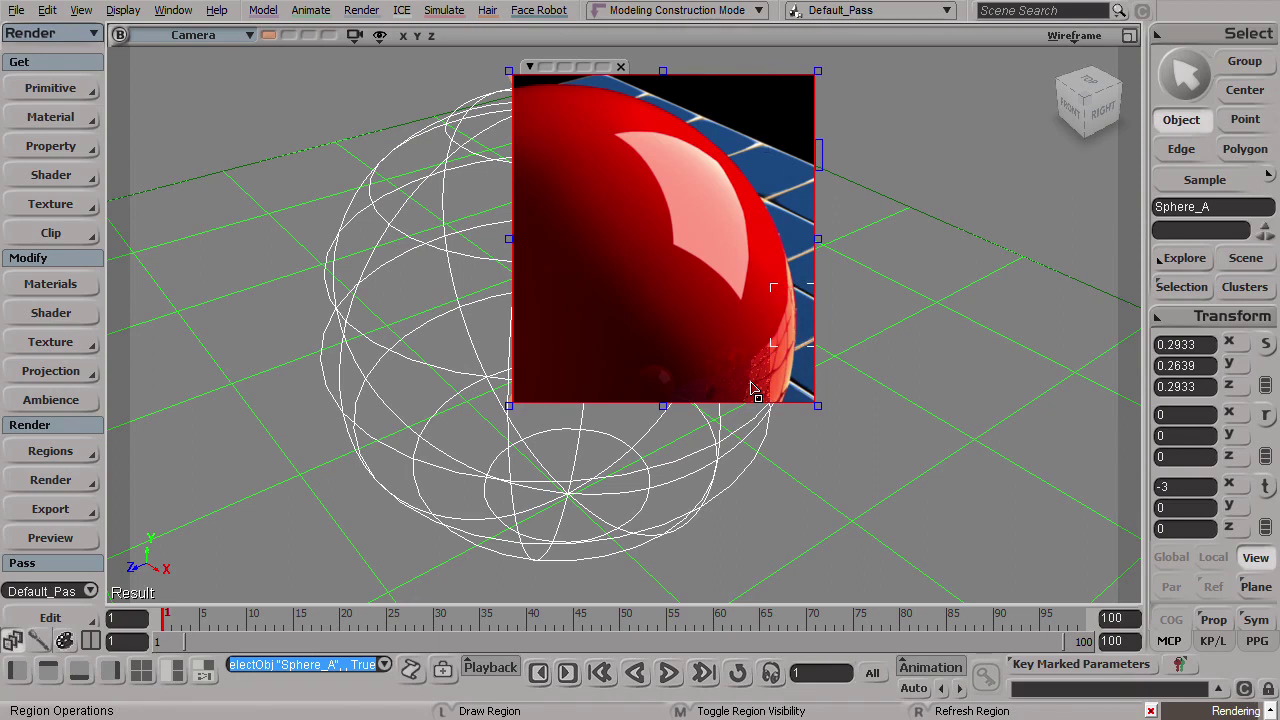
Open the Architectural shader's settings from Sphere_A's Render Tree.
key(7)
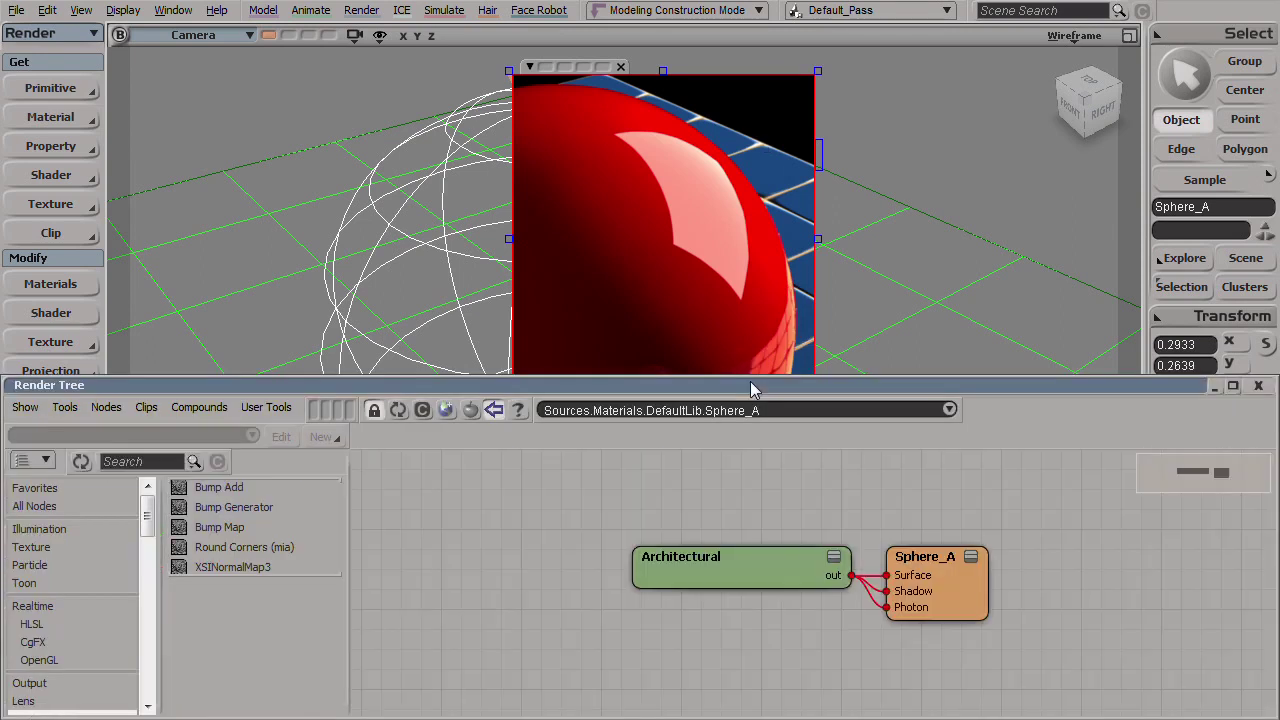
double_click(700, 577)
drag(251, 179, 240, 20)
drag(371, 369, 366, 479)
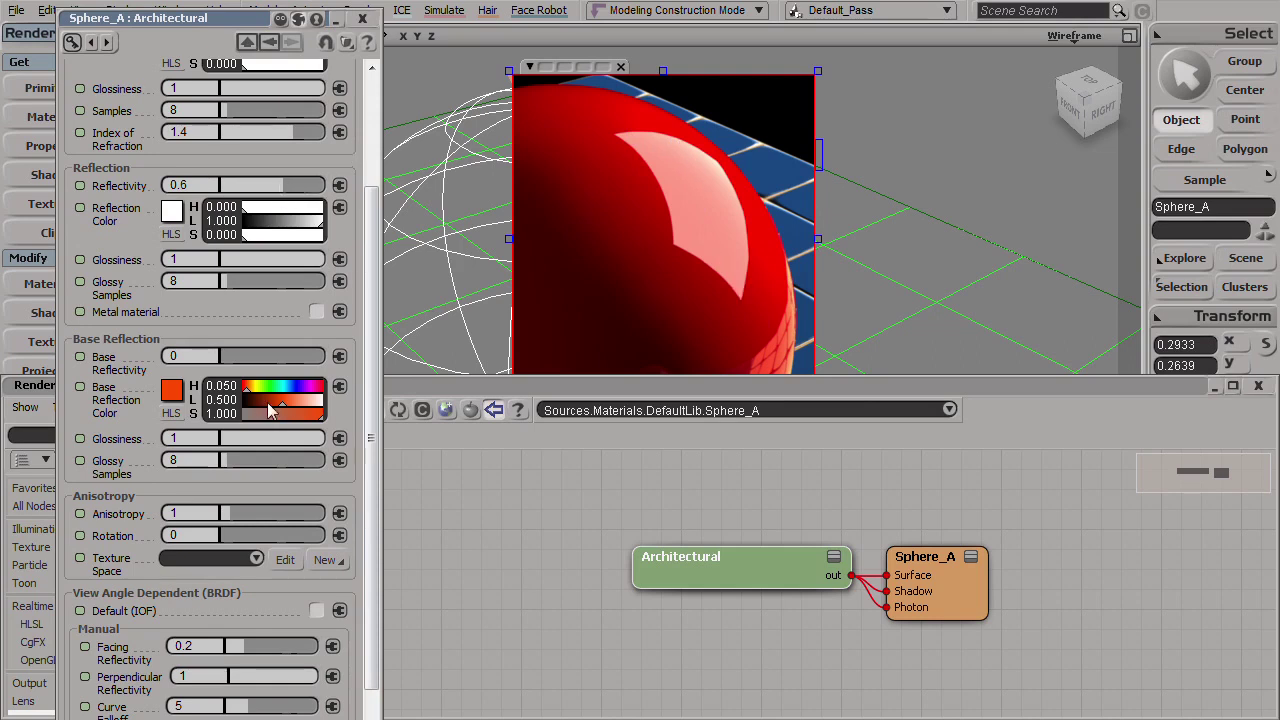
Set Base Reflection Color to pure red, Base Reflectivity 1 and Glossiness 0.5, then refresh the preview.
click(318, 386)
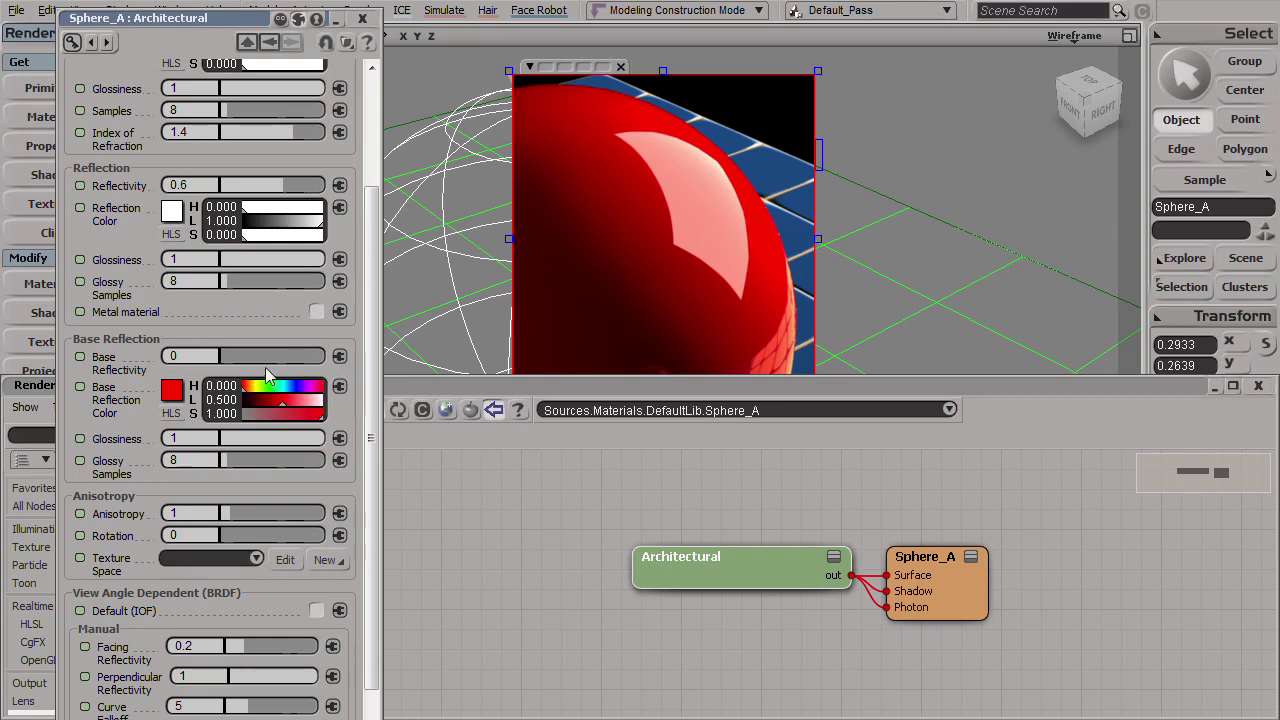
drag(266, 357, 362, 357)
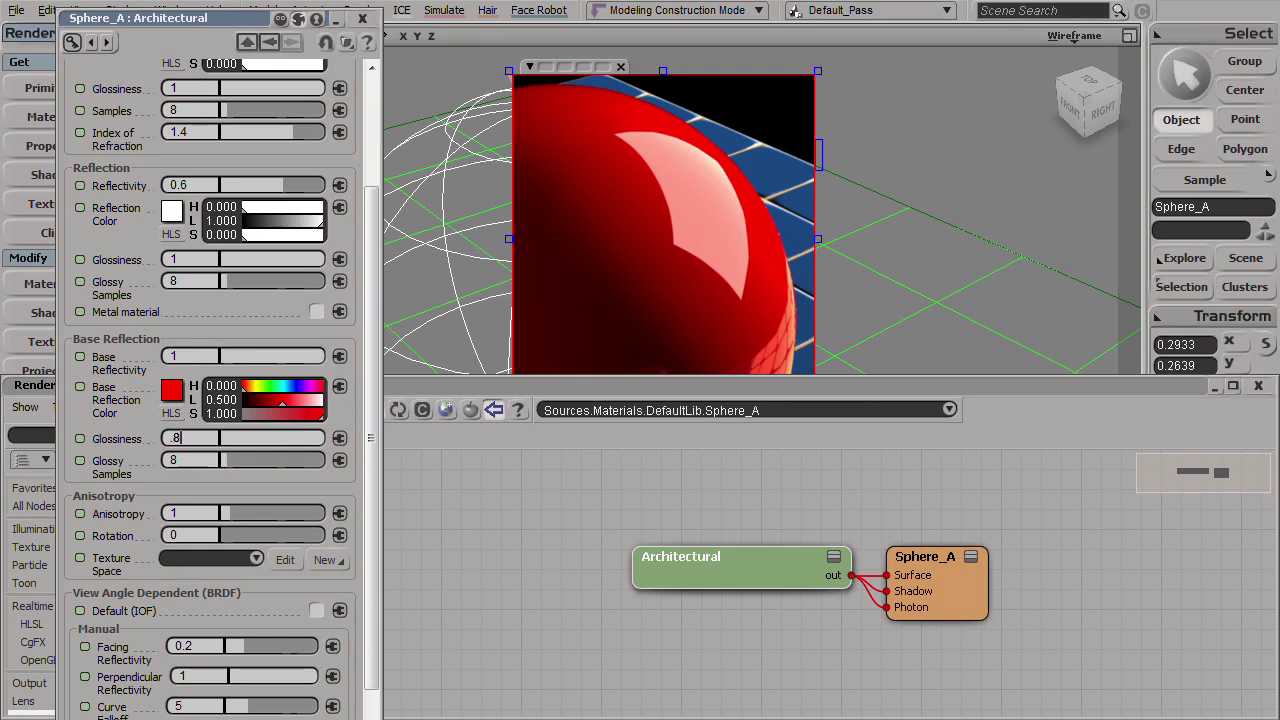
key(Return)
text(.5)
key(Return)
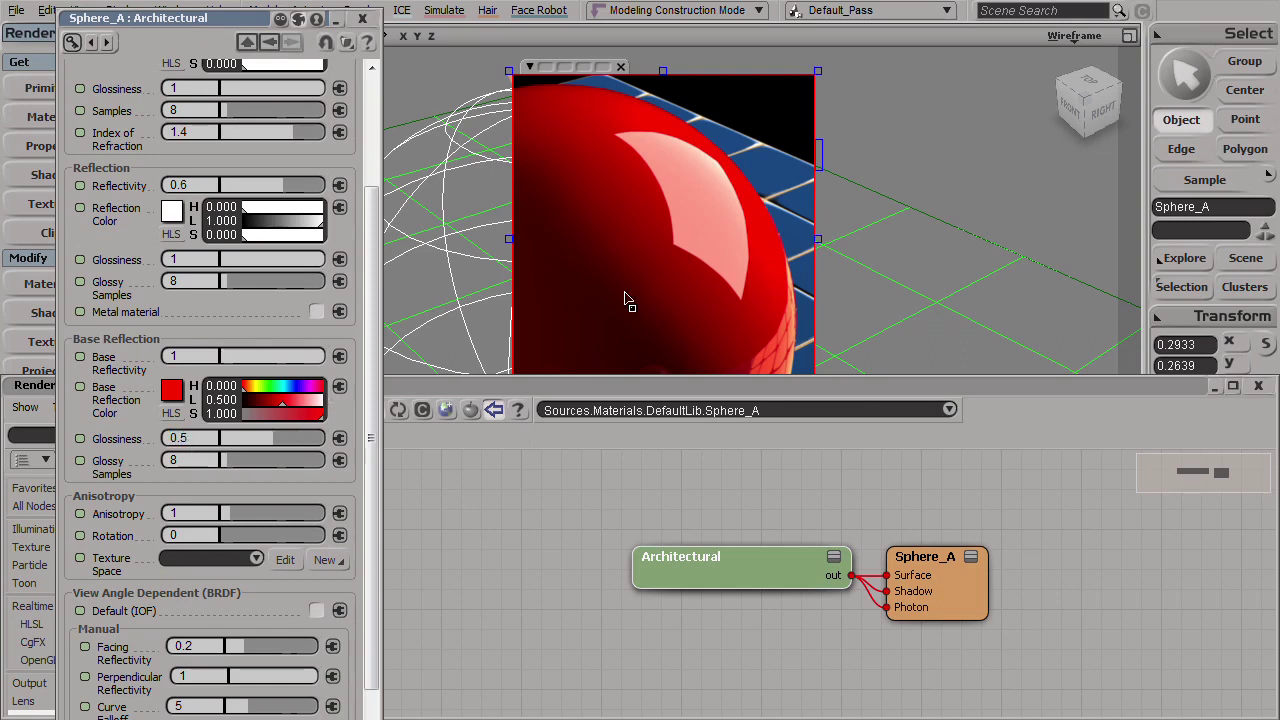
click(545, 67)
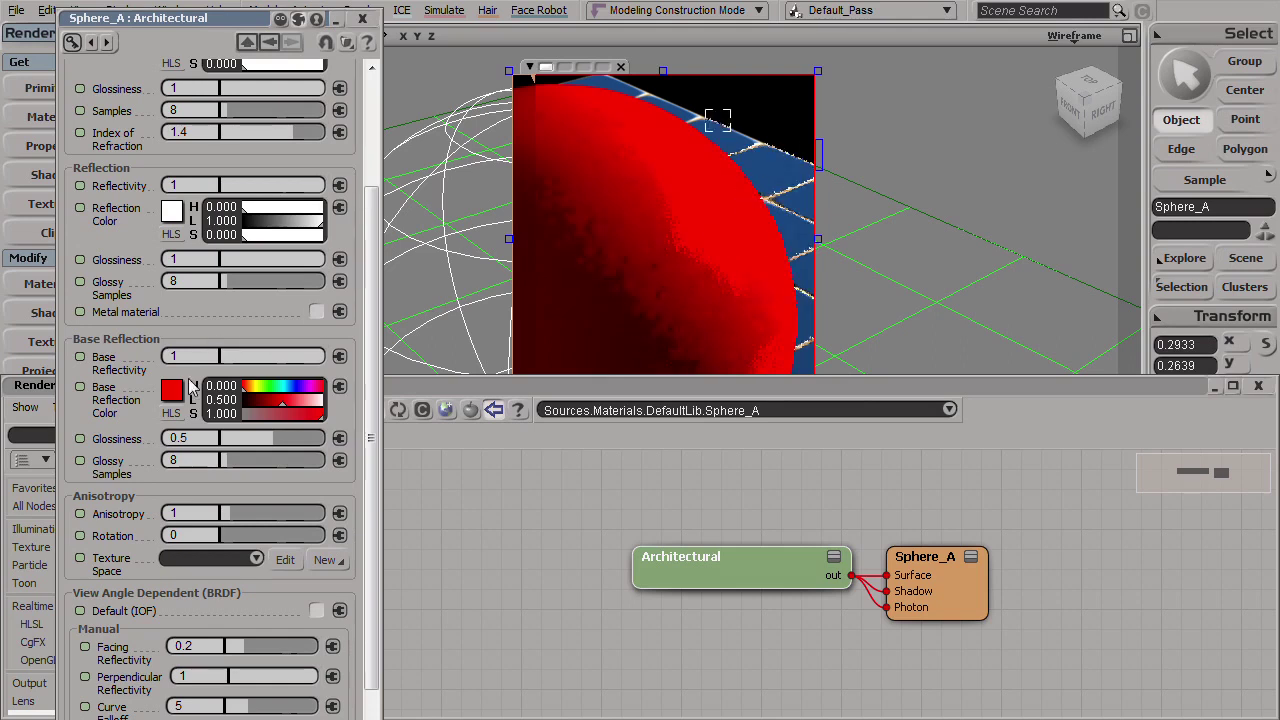
Compare Base Reflectivity 0.25 and Reflectivity 0, then set both Reflectivity and Base Reflectivity to 1.
click(189, 357)
text(0.25)
key(Return)
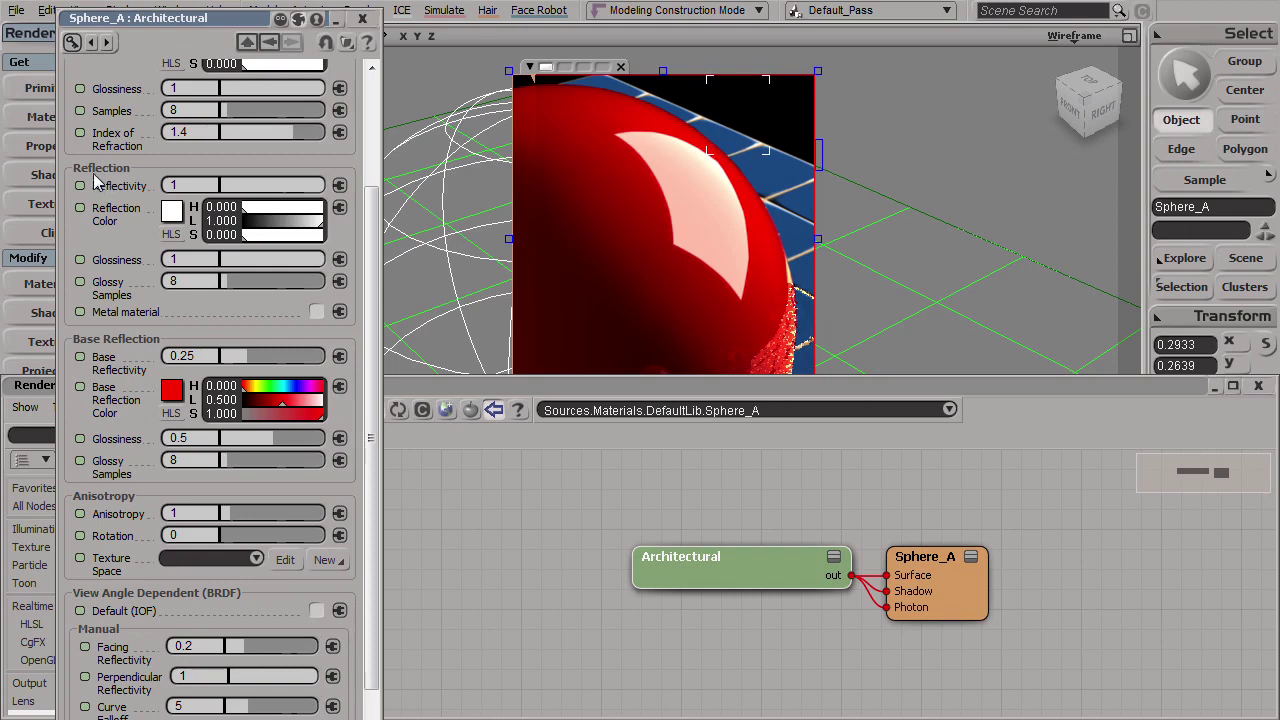
drag(280, 190, 152, 186)
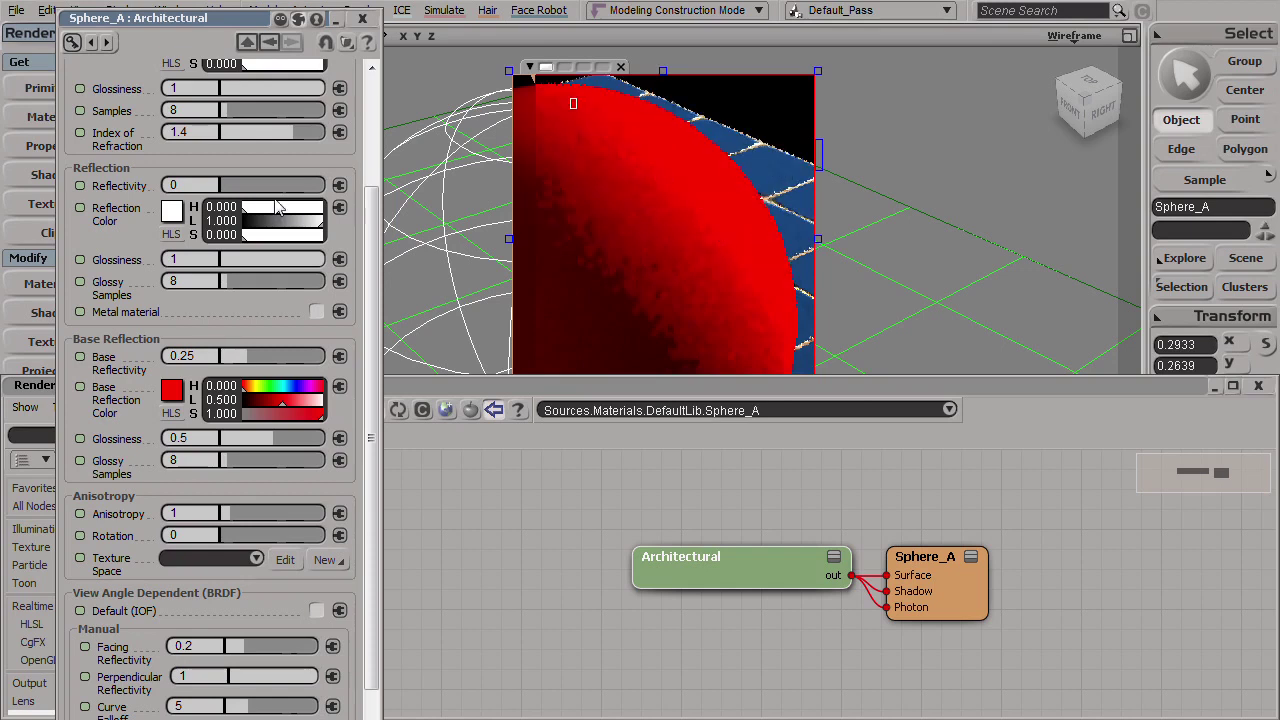
drag(253, 179, 335, 200)
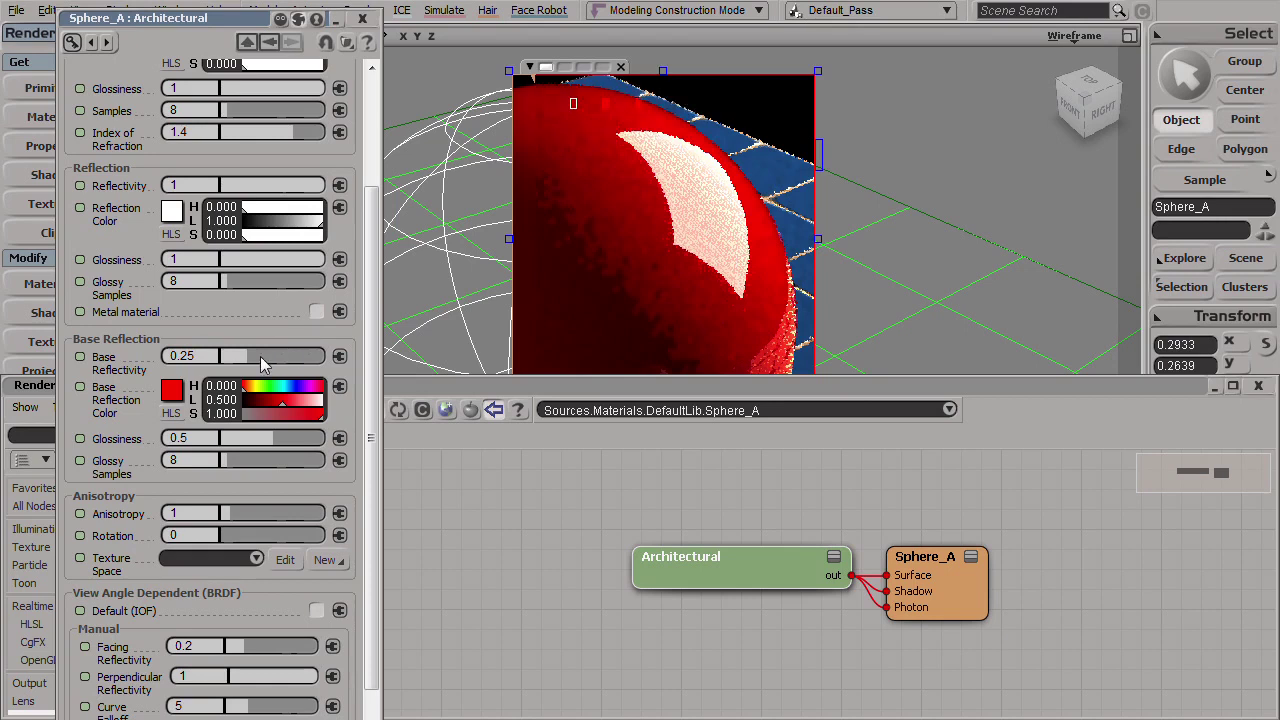
drag(260, 363, 357, 370)
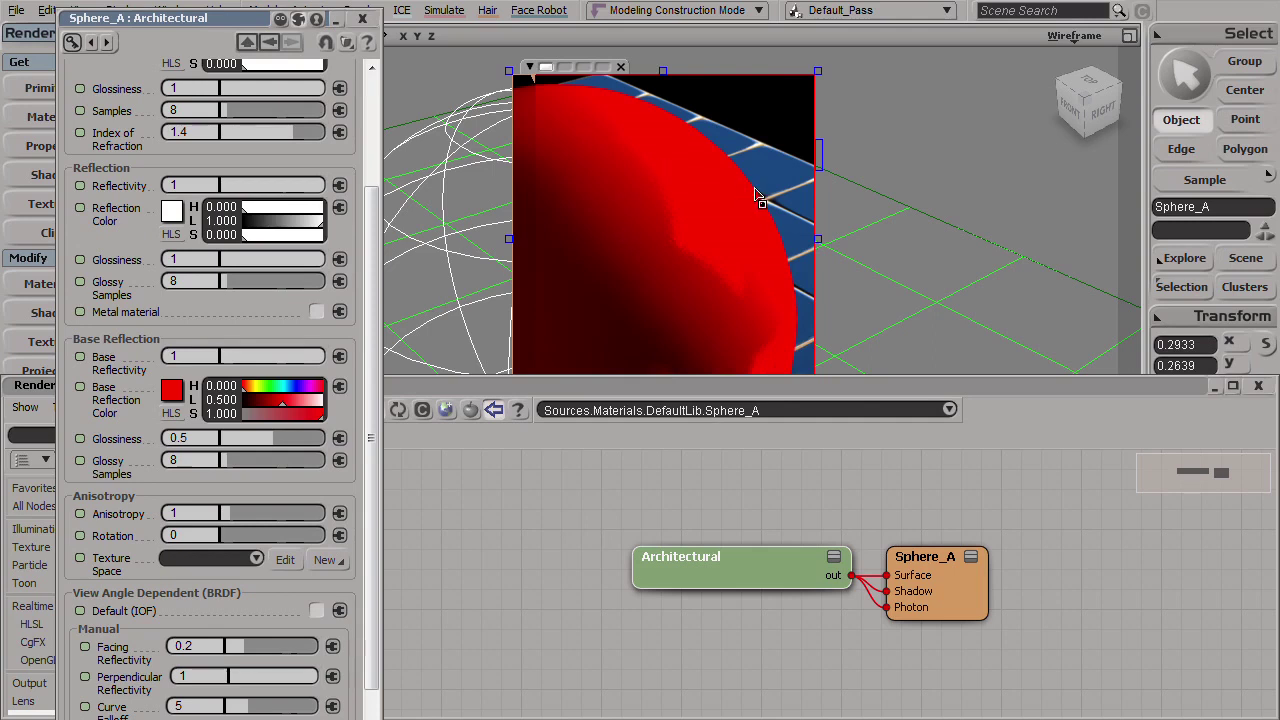
Inspect the floor's Mix_2_Colors node, then select the sphere to load Sources.Materials.DefaultLib.Sphere_A.
click(876, 242)
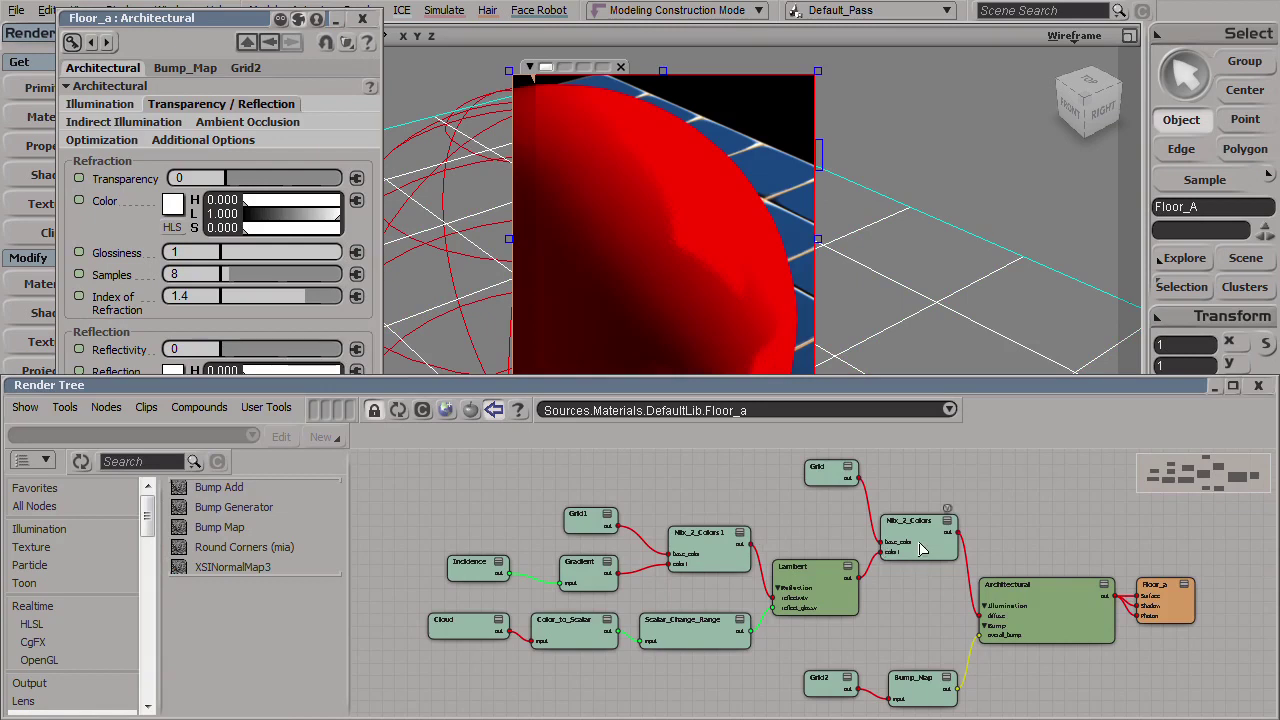
click(921, 549)
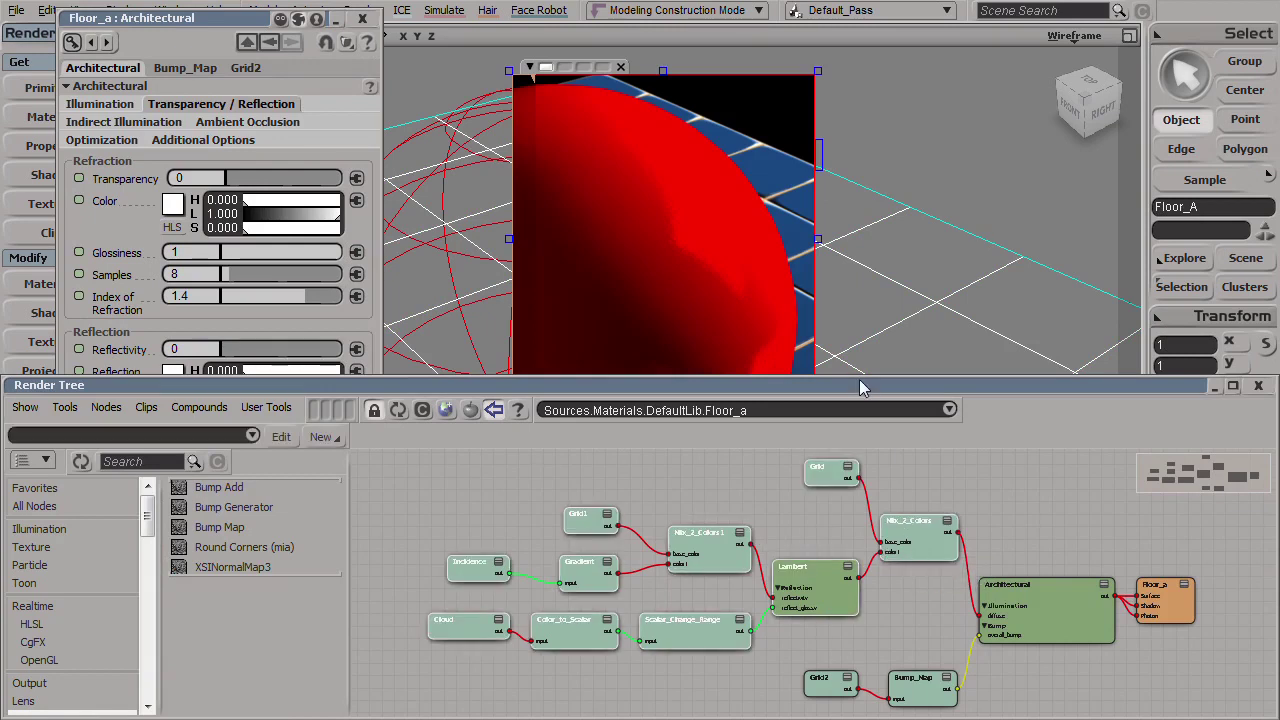
click(505, 100)
click(398, 410)
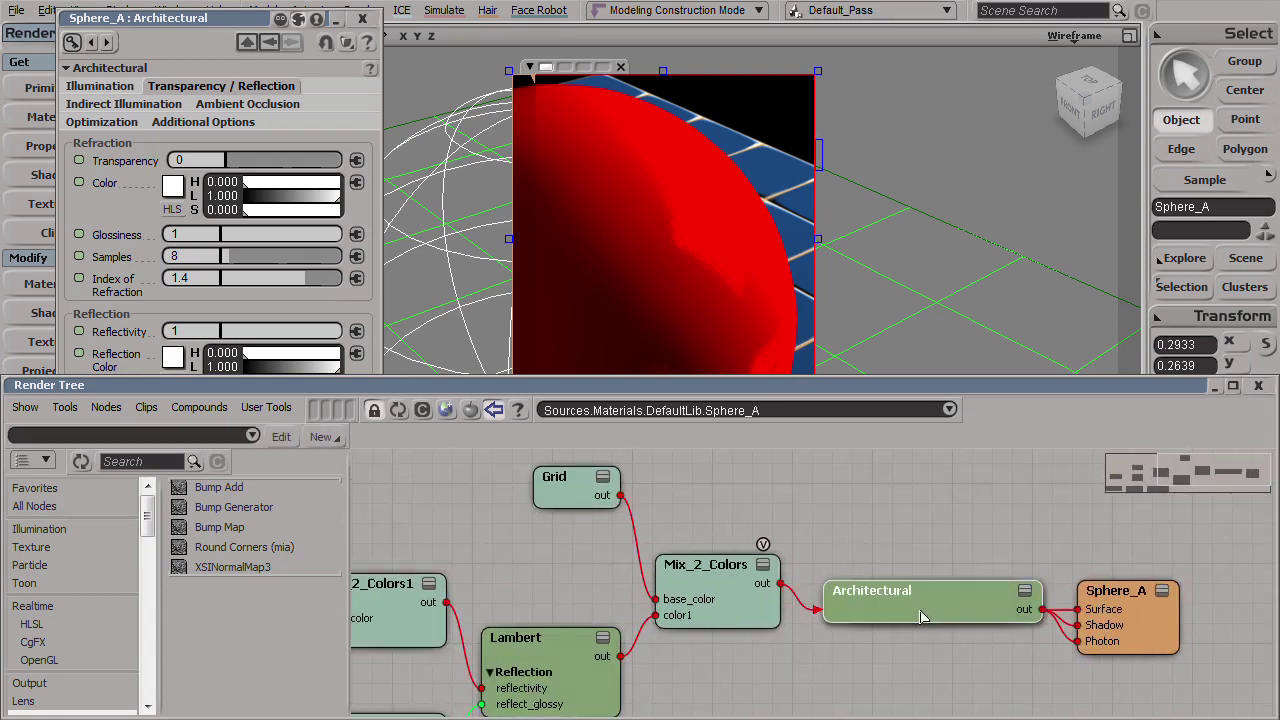
drag(922, 617, 922, 617)
Plug Mix_2_Colors into Architectural's diffuse and delete the Grid-to-base_color link.
click(1020, 18)
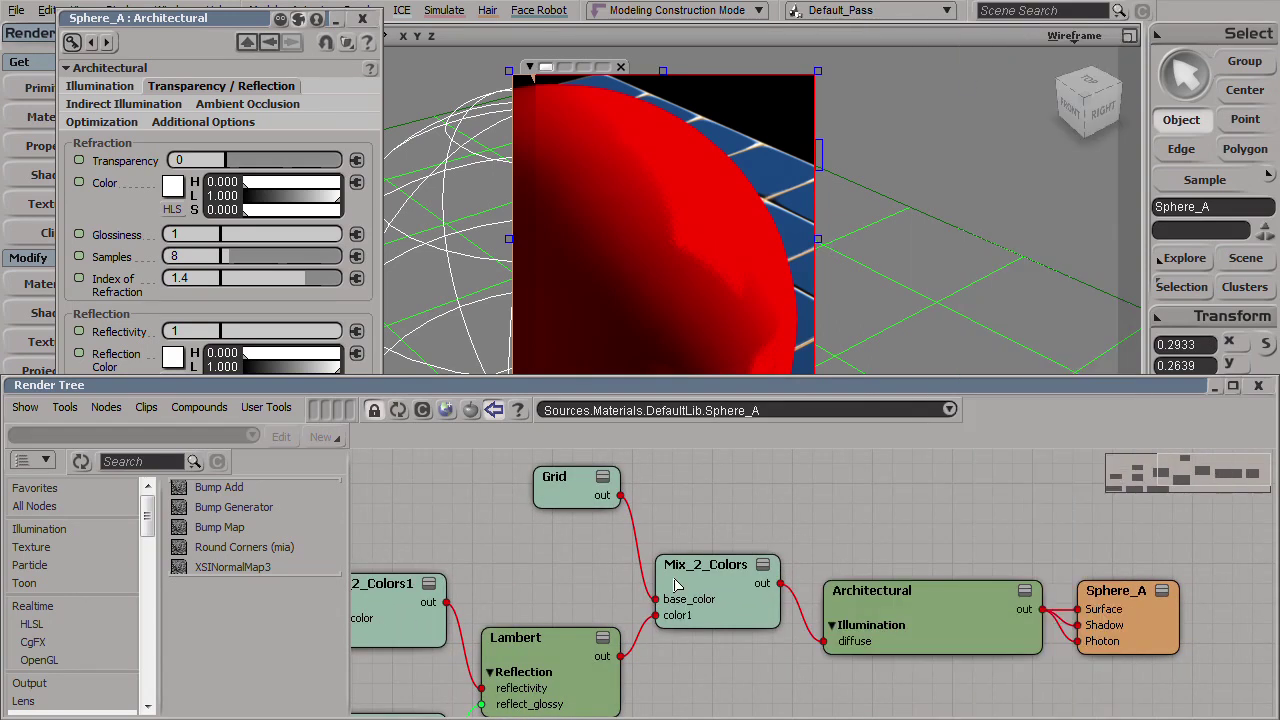
click(748, 492)
key(Delete)
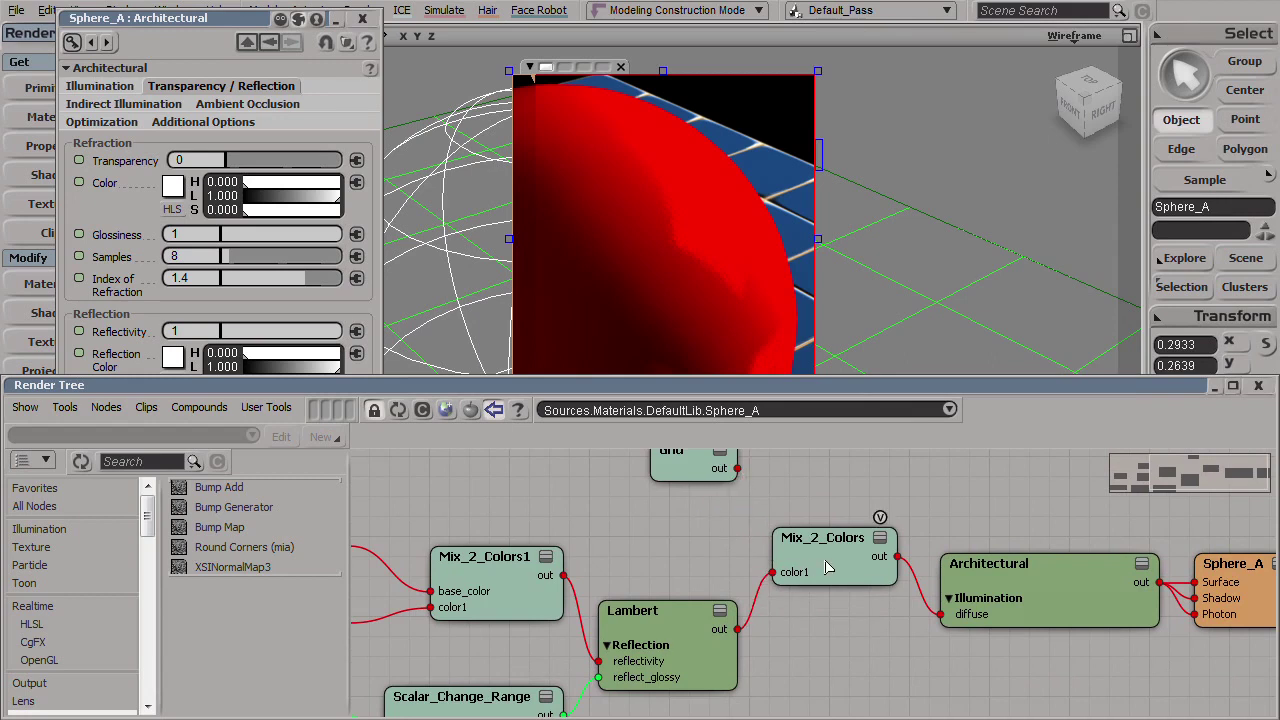
double_click(826, 568)
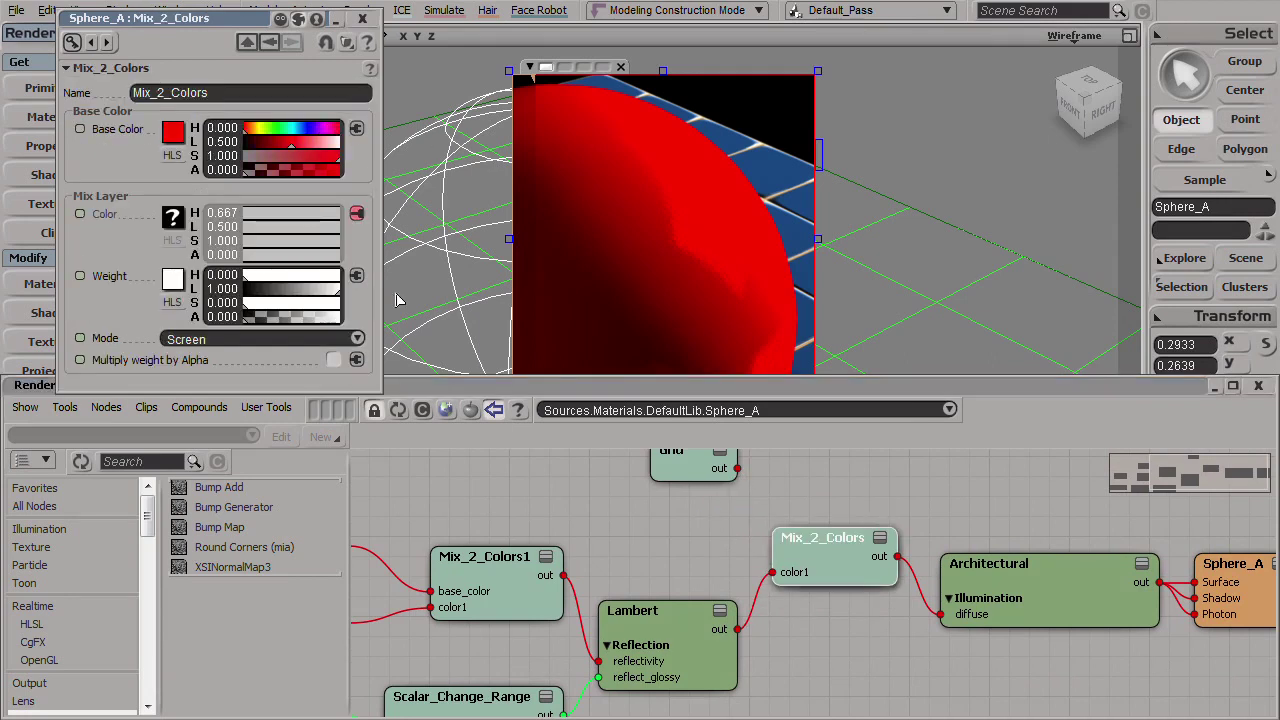
Remove the link into Lambert's reflect_glossy and set Lambert's reflection samples to 0.
middle_drag(651, 569, 973, 510)
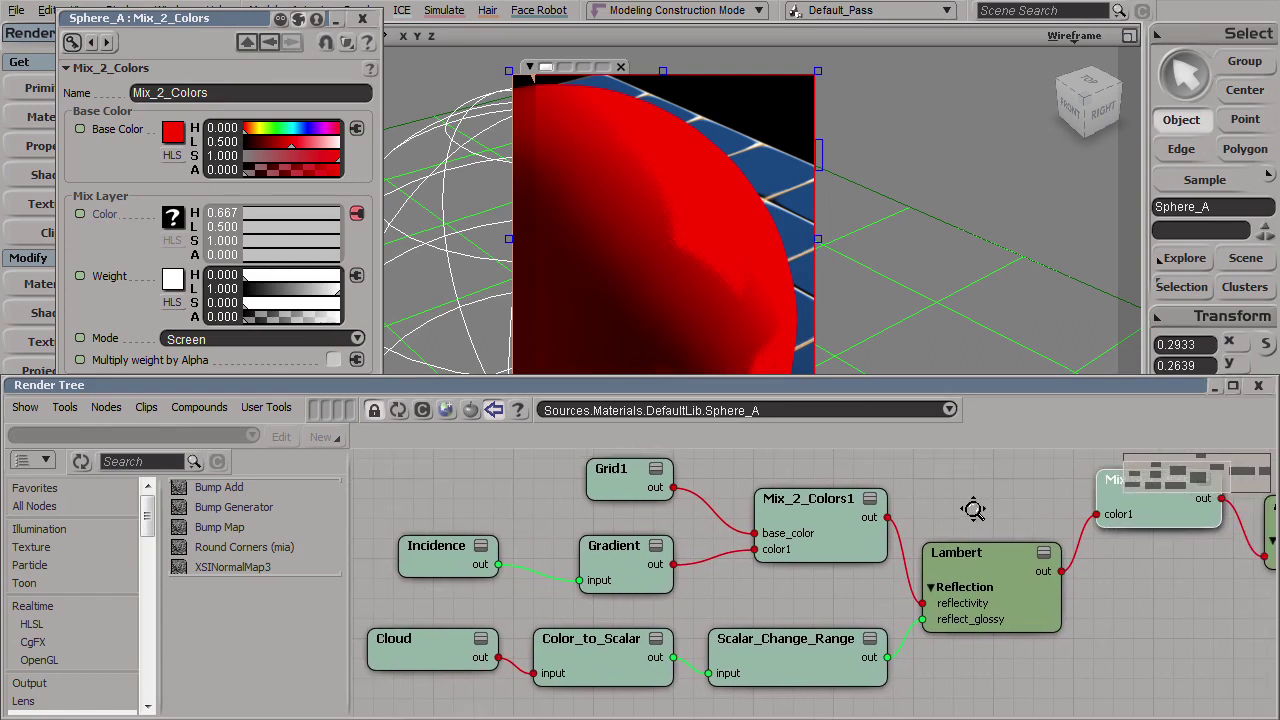
click(912, 634)
key(Delete)
click(221, 86)
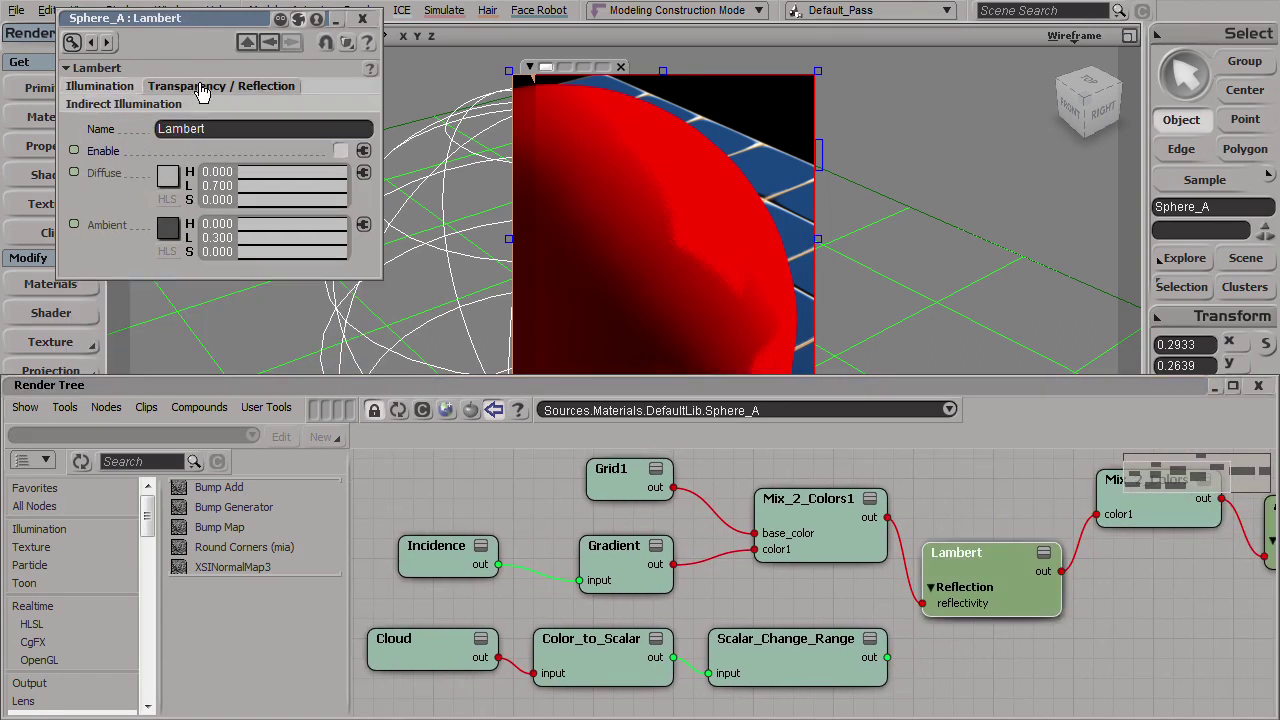
drag(258, 585, 86, 585)
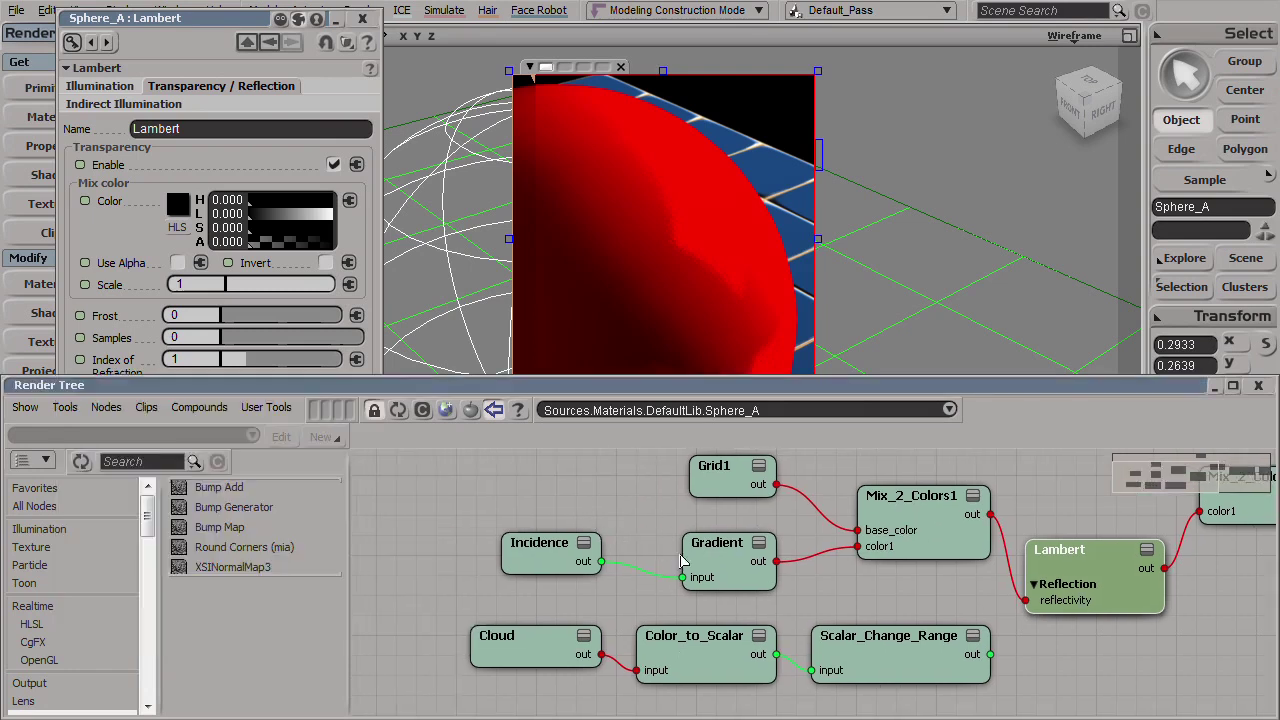
Apply the Black/White gradient preset with key lightness values 0.61 and 0.3.
double_click(683, 563)
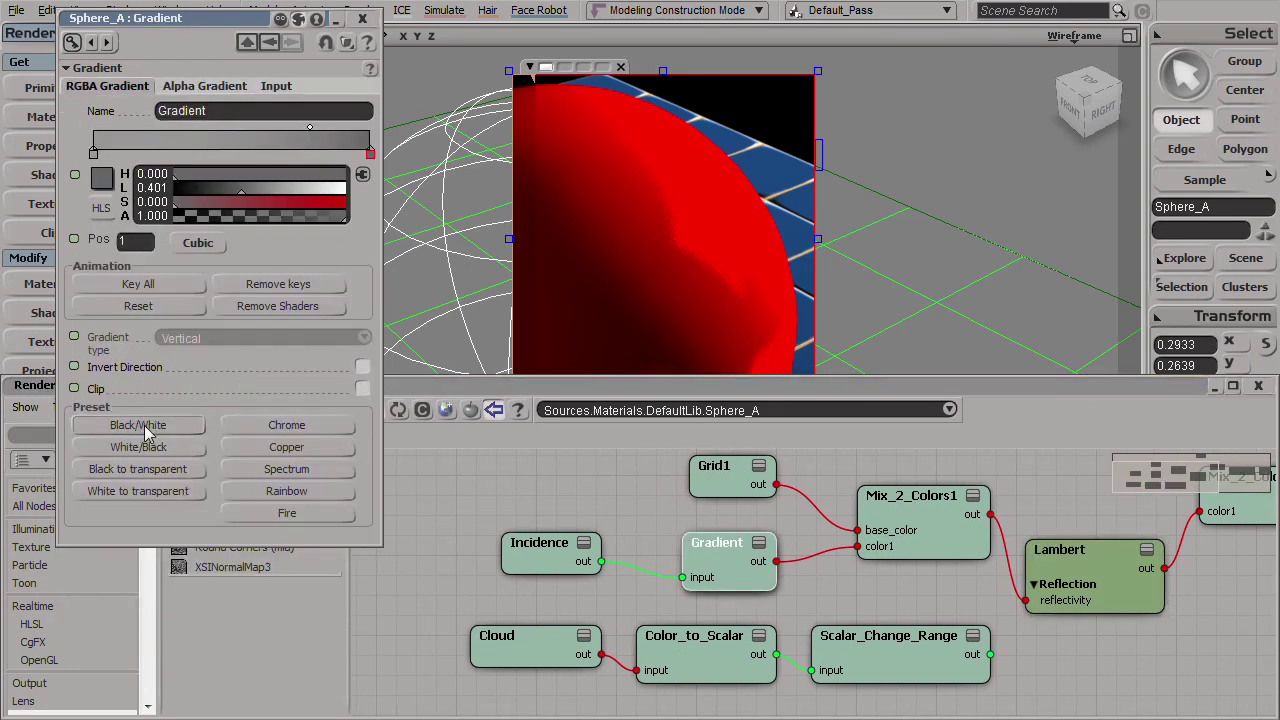
click(145, 425)
mouse_move(369, 152)
mouse_down()
mouse_move(162, 152)
mouse_move(370, 153)
mouse_up()
drag(161, 152, 93, 152)
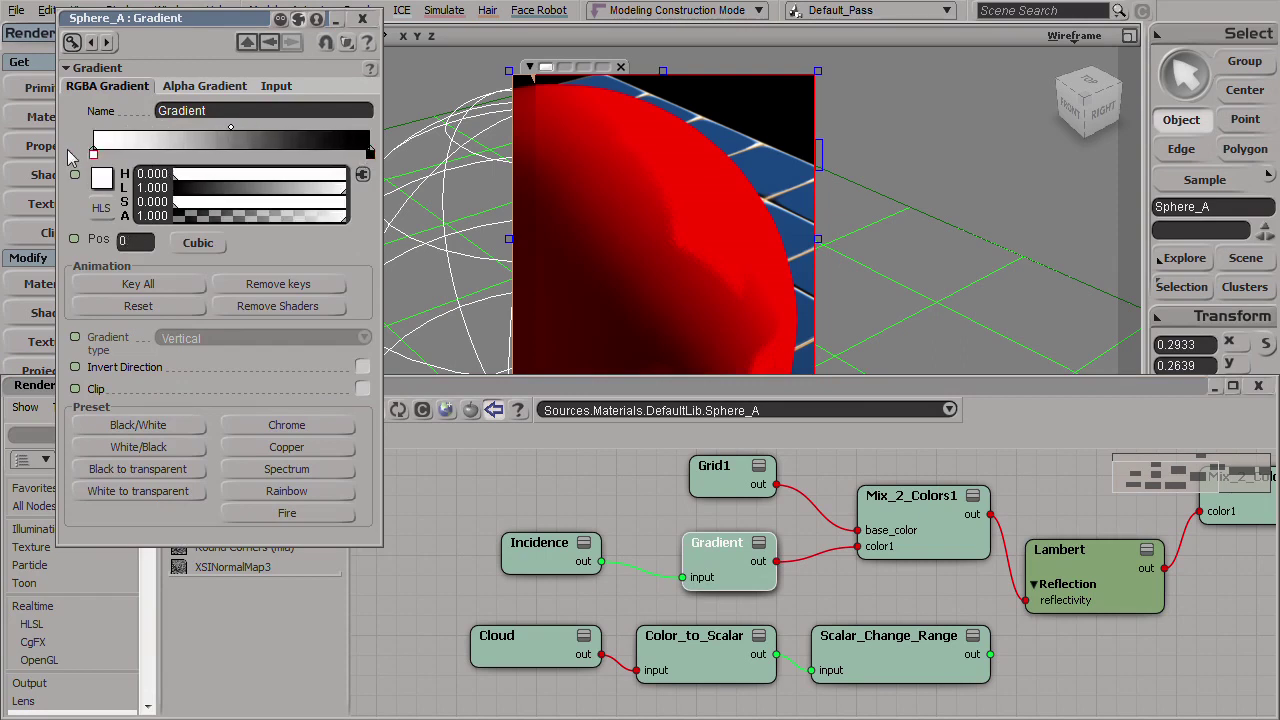
double_click(152, 187)
text(0.61)
key(Return)
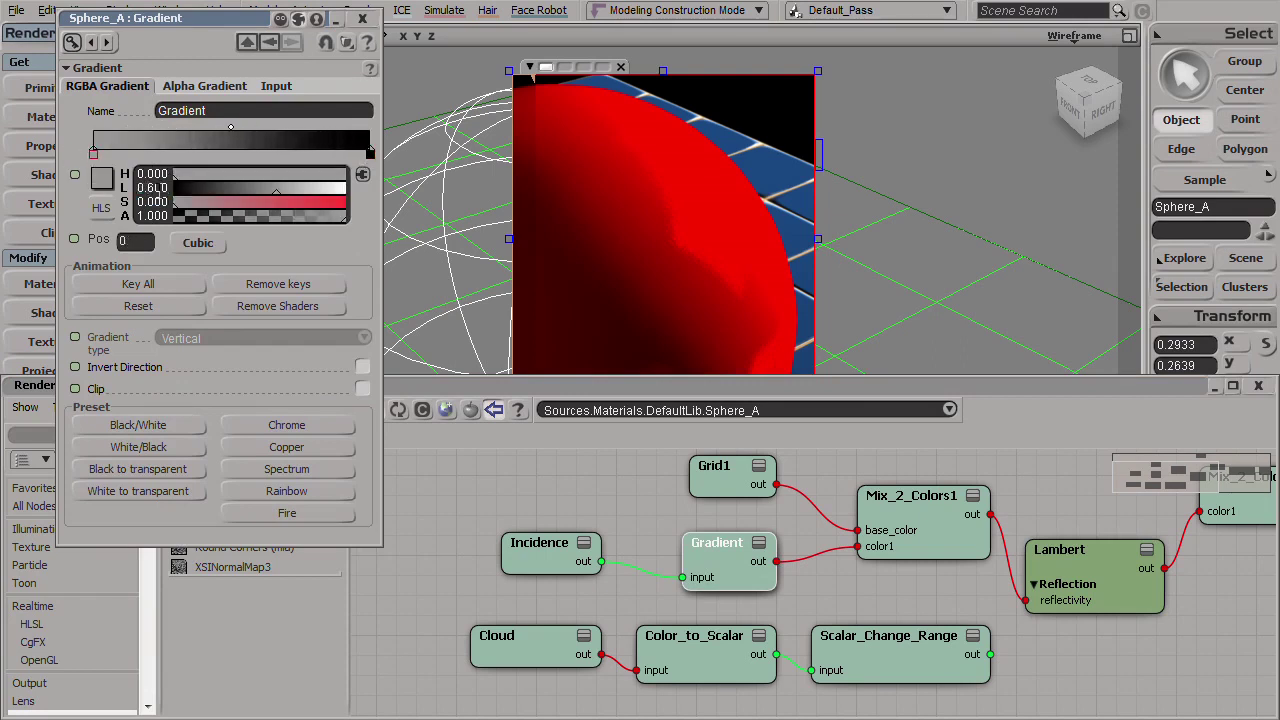
click(370, 152)
double_click(150, 187)
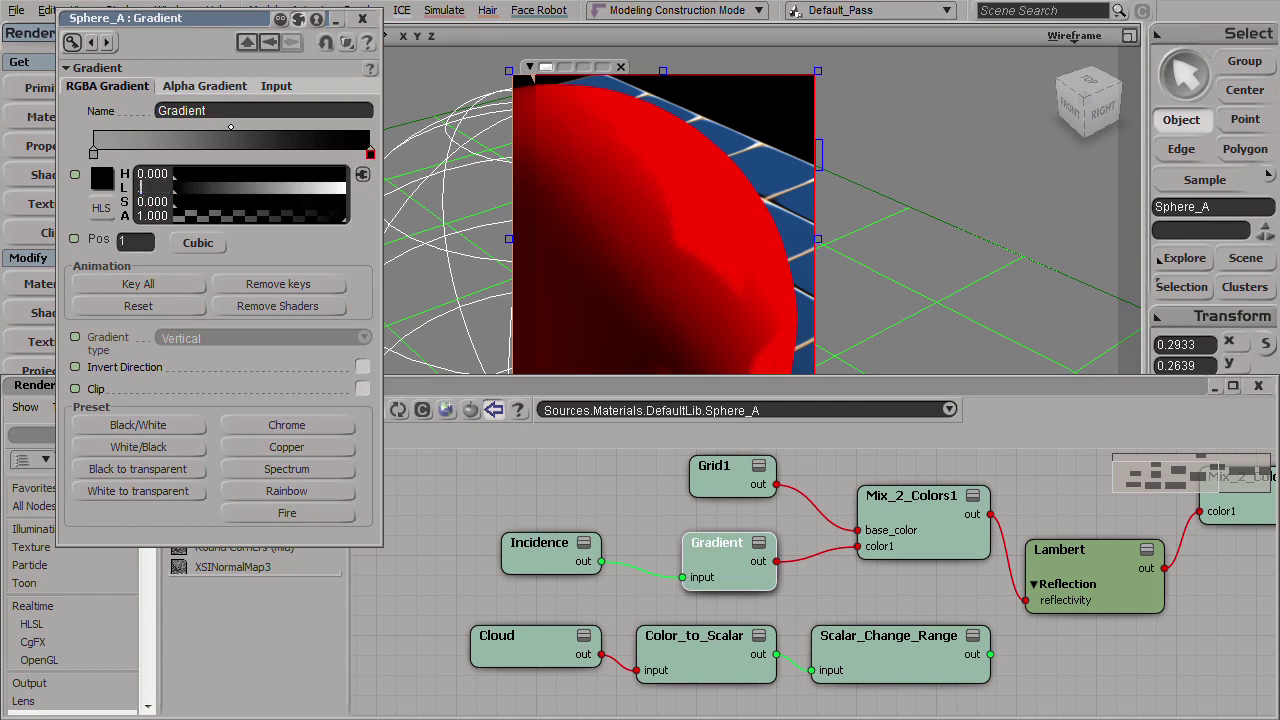
text(0.3)
key(Return)
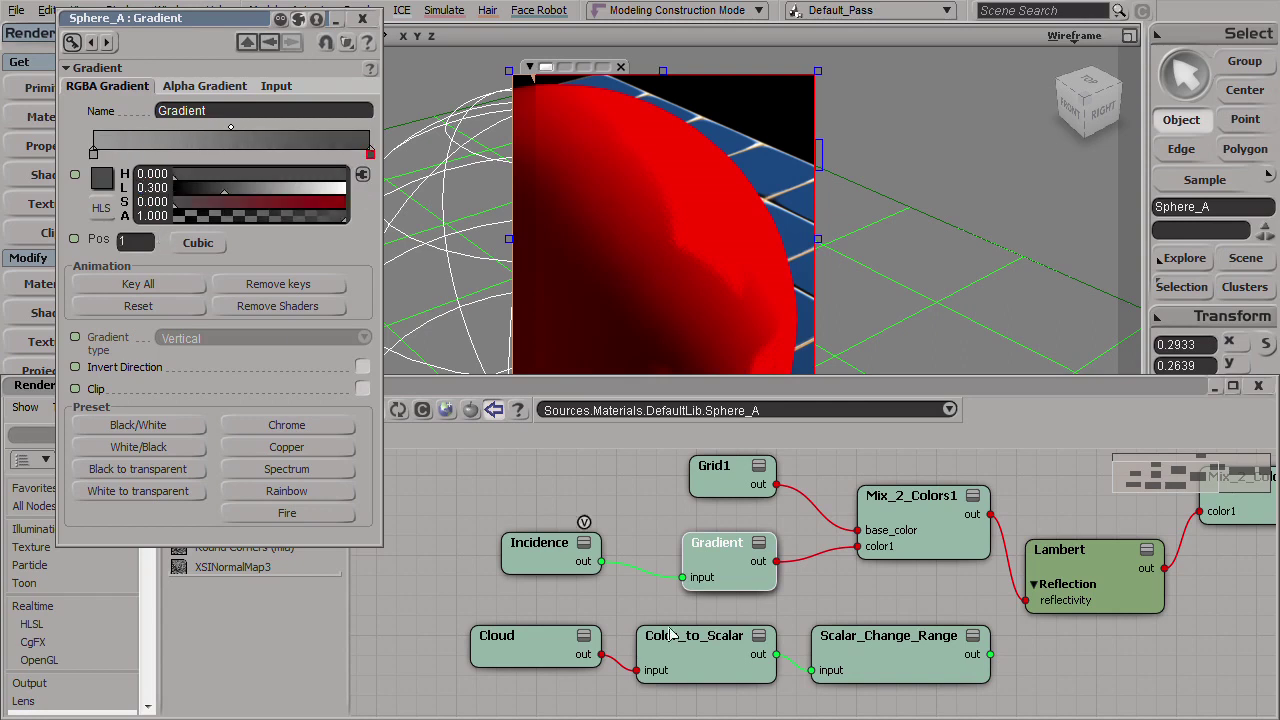
Connect the Gradient to Lambert's reflectivity and delete all unconnected nodes.
click(508, 523)
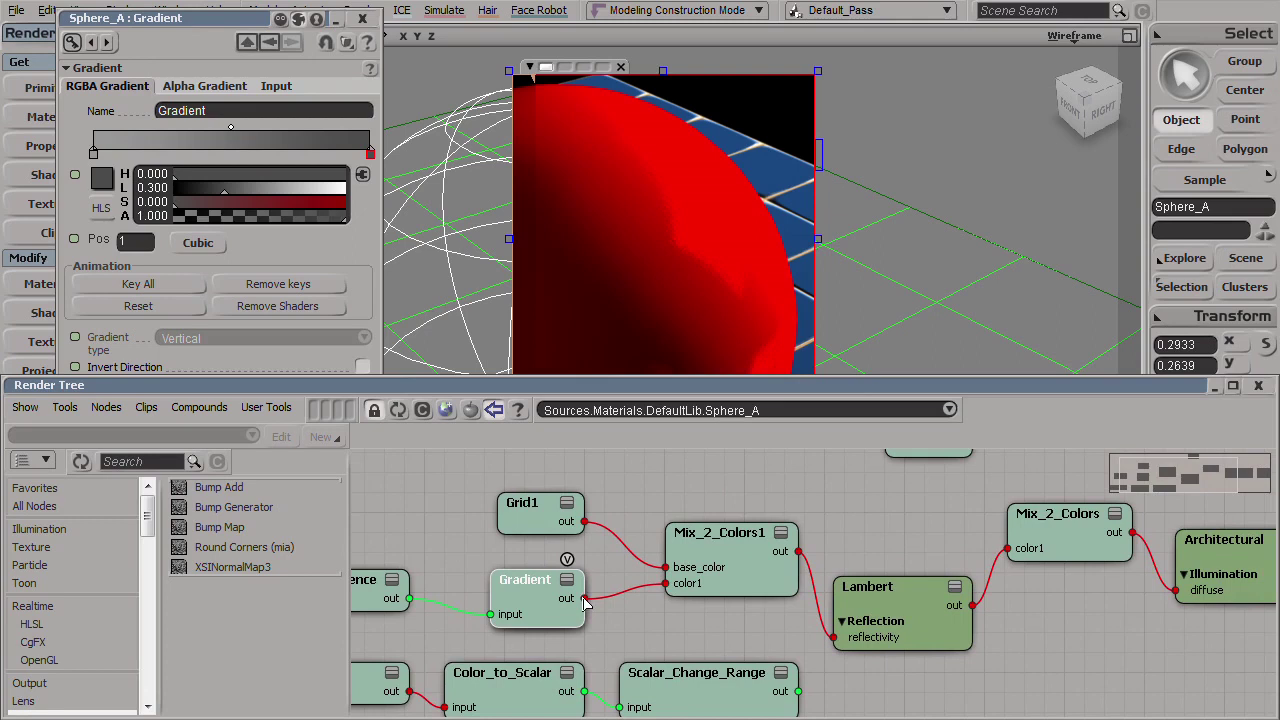
drag(584, 598, 886, 612)
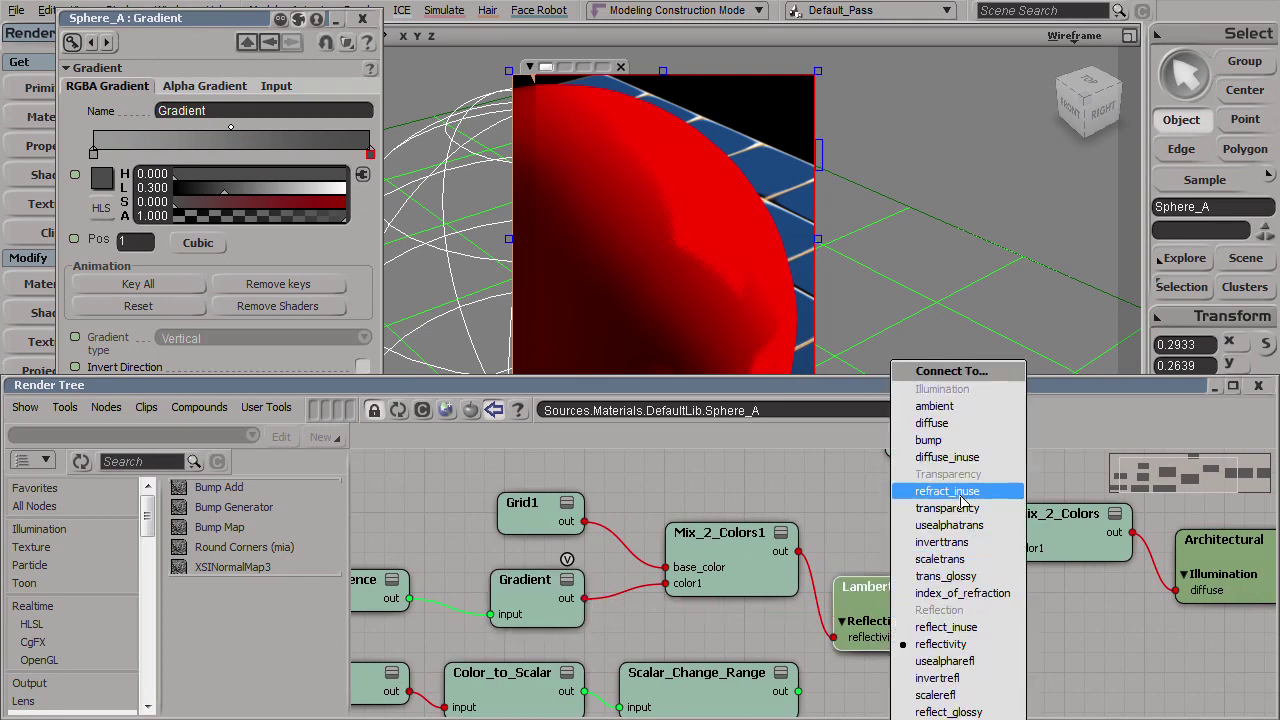
click(943, 645)
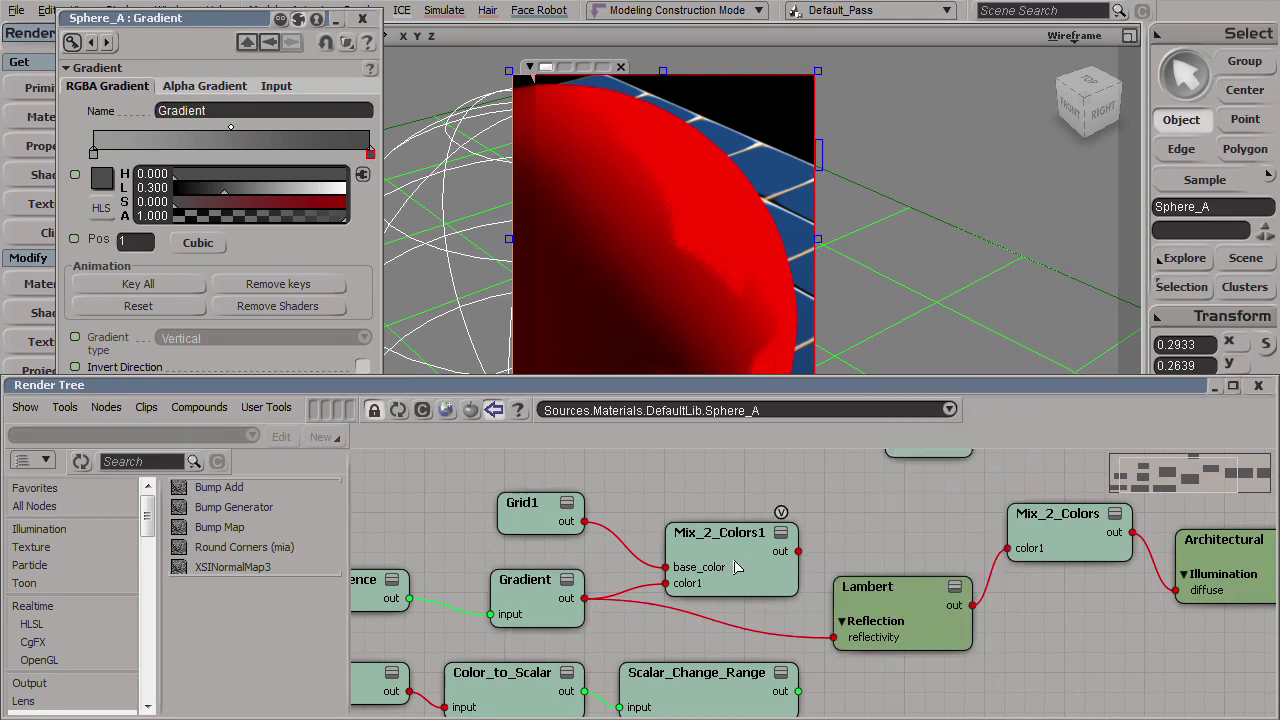
click(266, 407)
click(284, 432)
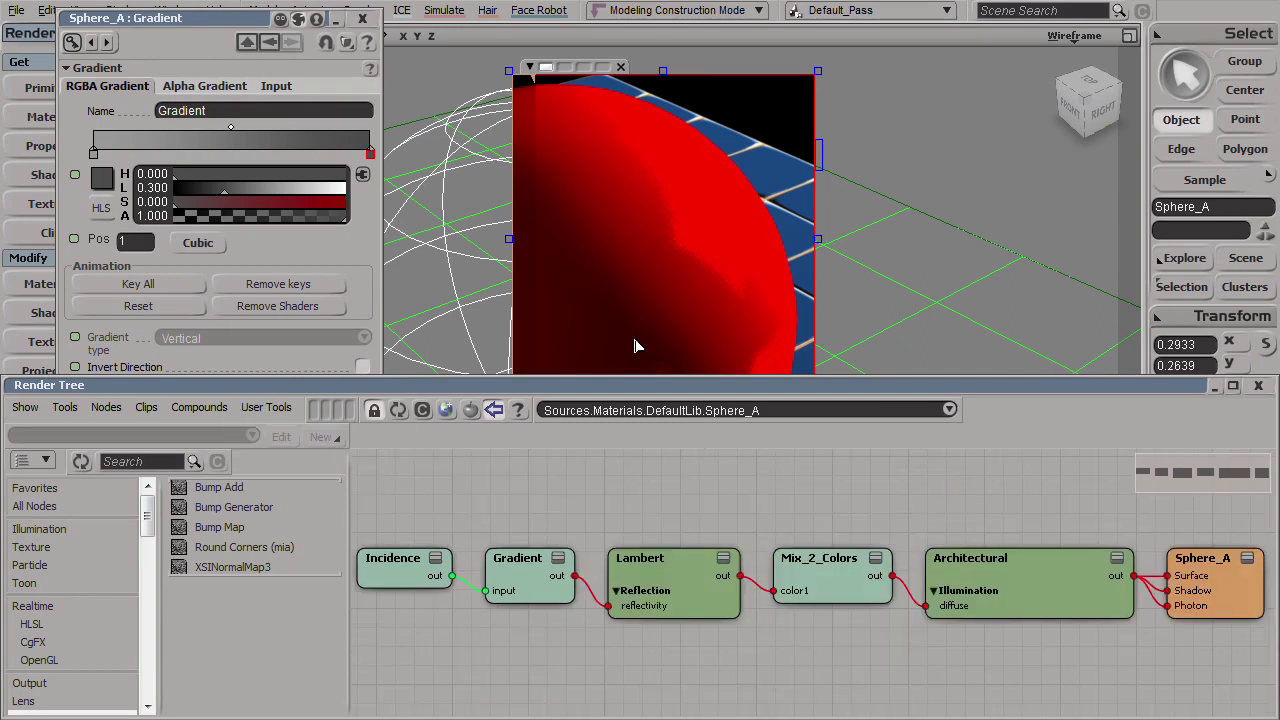
click(826, 578)
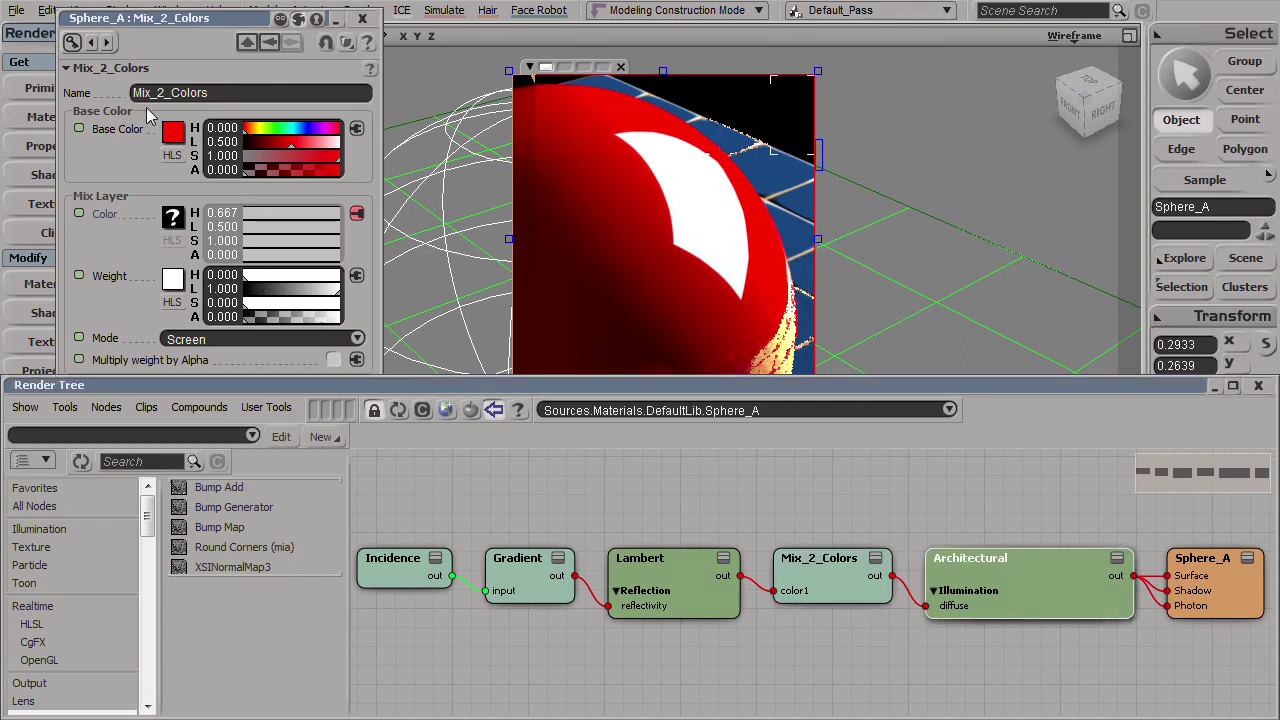
Set the Mix_2_Colors mix layer weight to 0.5 and recheck the Architectural settings.
double_click(1005, 575)
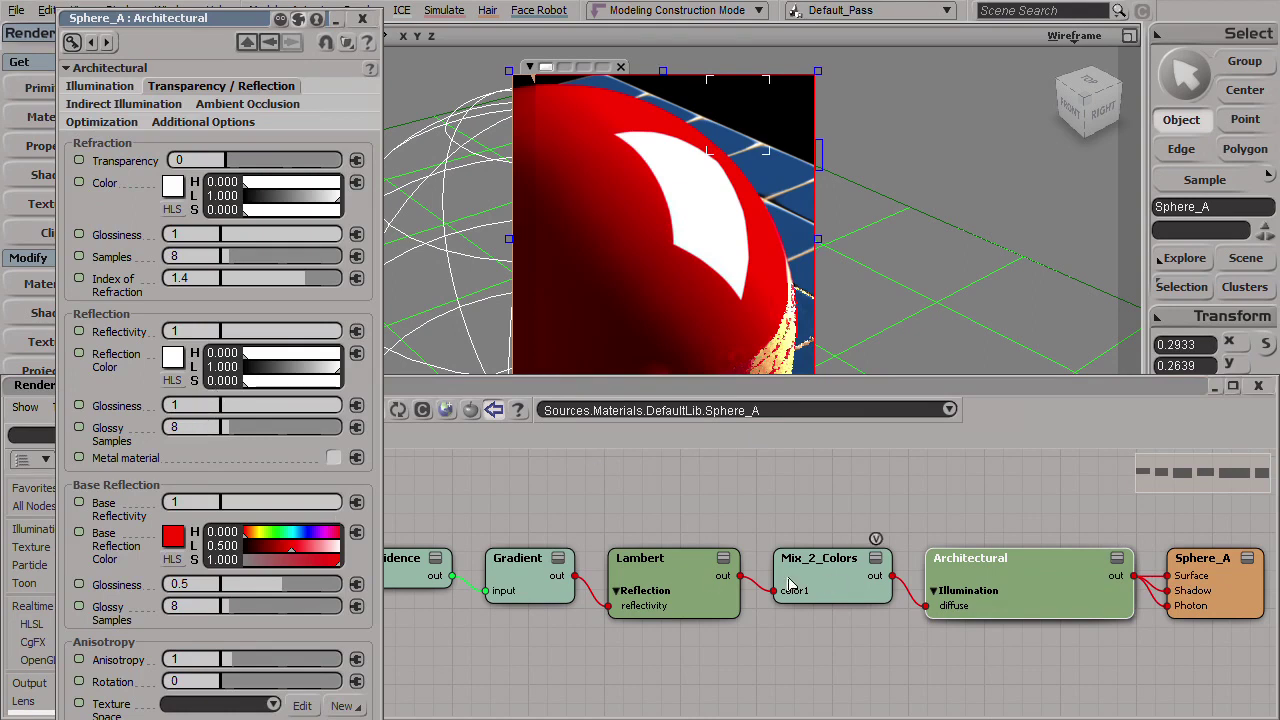
double_click(822, 586)
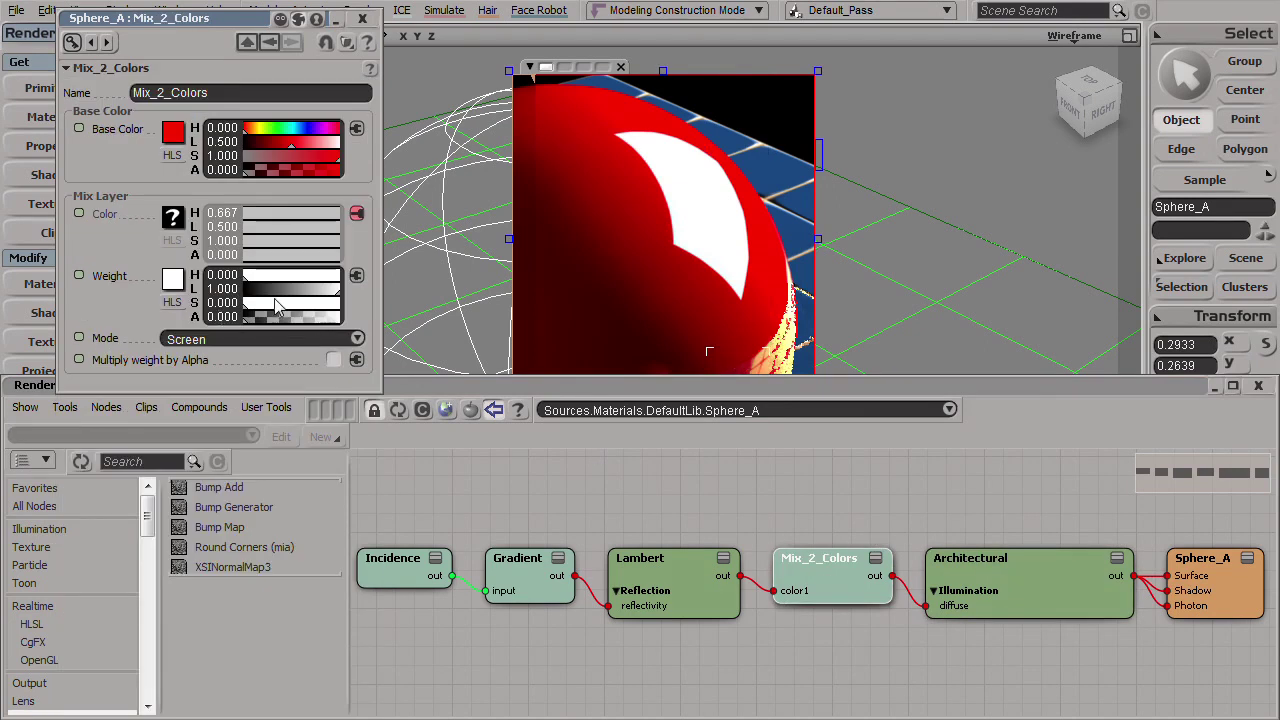
click(226, 288)
text(0.5)
key(Return)
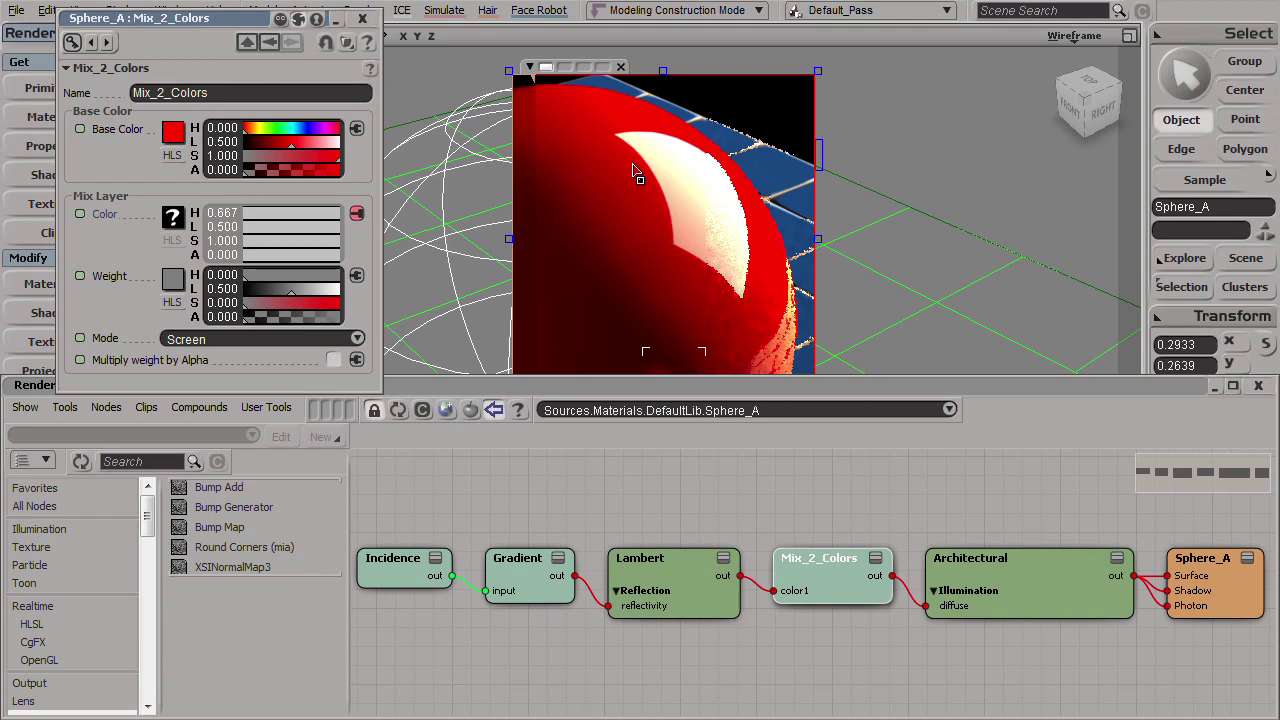
double_click(985, 560)
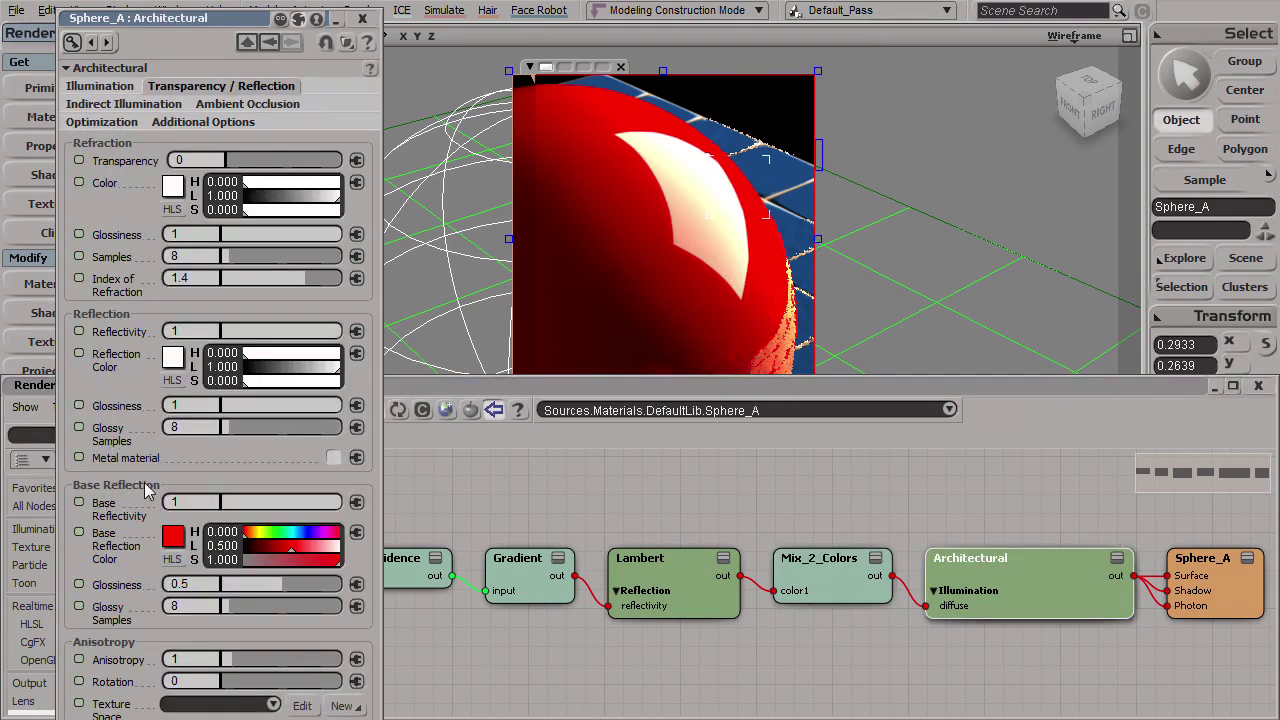
click(1066, 388)
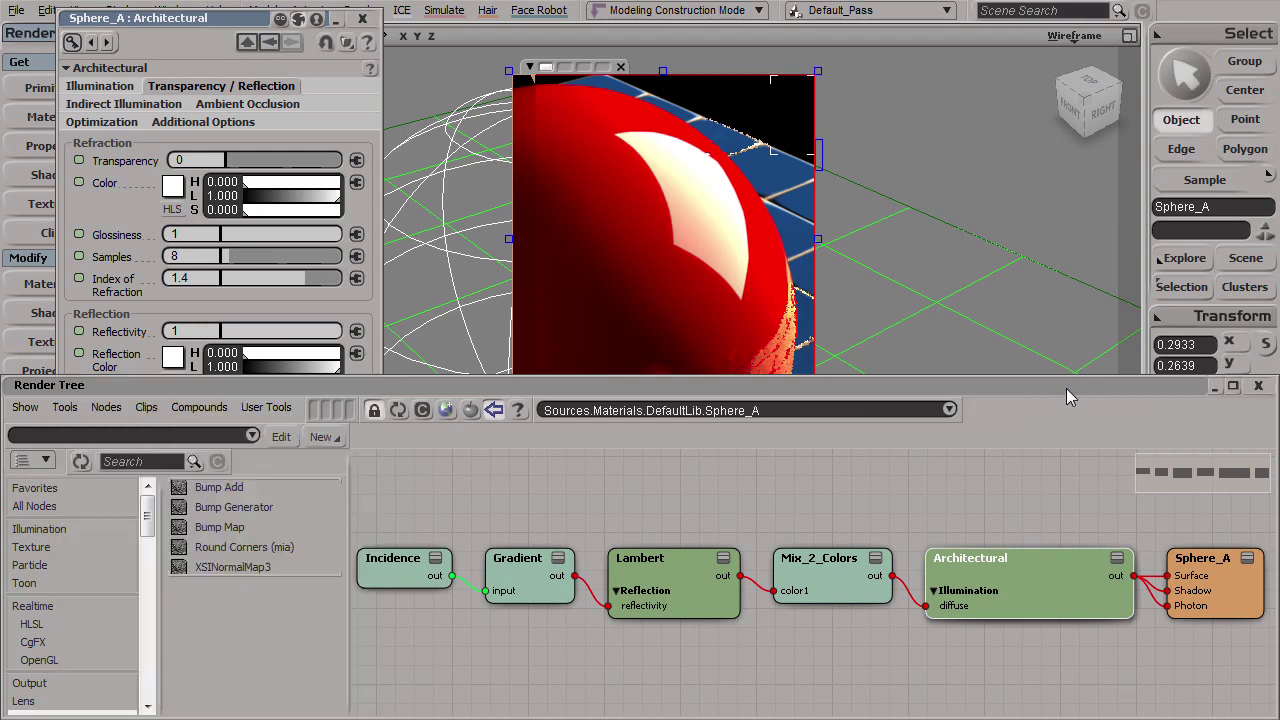